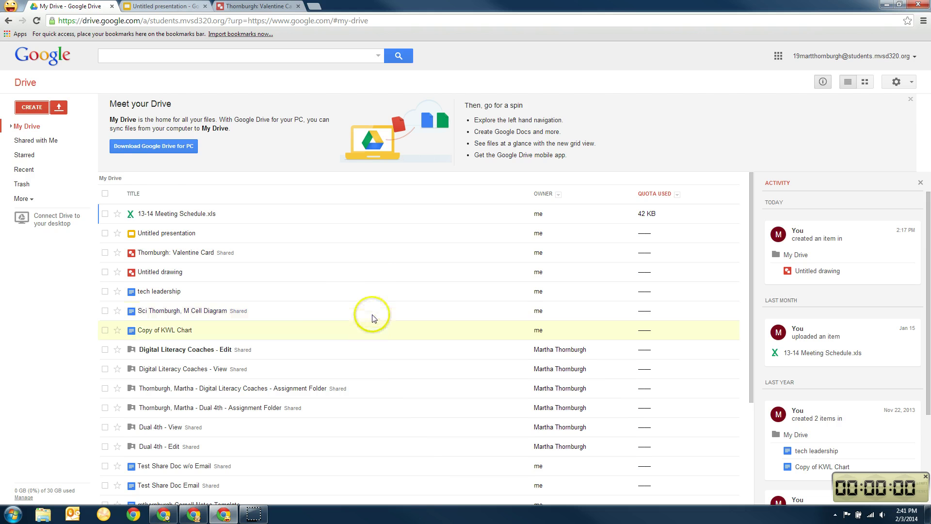
Create a new Google Slides presentation from the Drive CREATE menu
{"action": "left_click", "coordinate": [41, 109]}
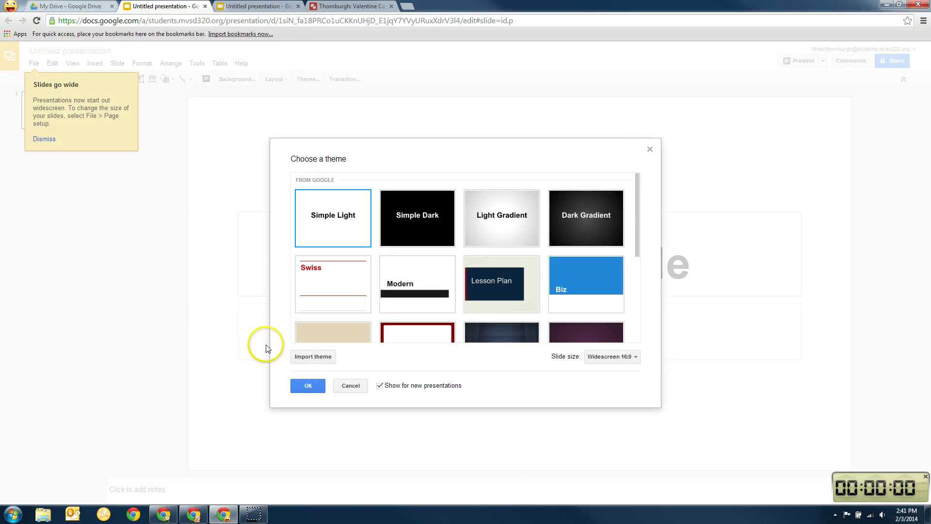
Apply the Simple Light theme with a Standard 4:3 slide size
{"action": "left_click", "coordinate": [631, 361]}
{"action": "left_click", "coordinate": [620, 345]}
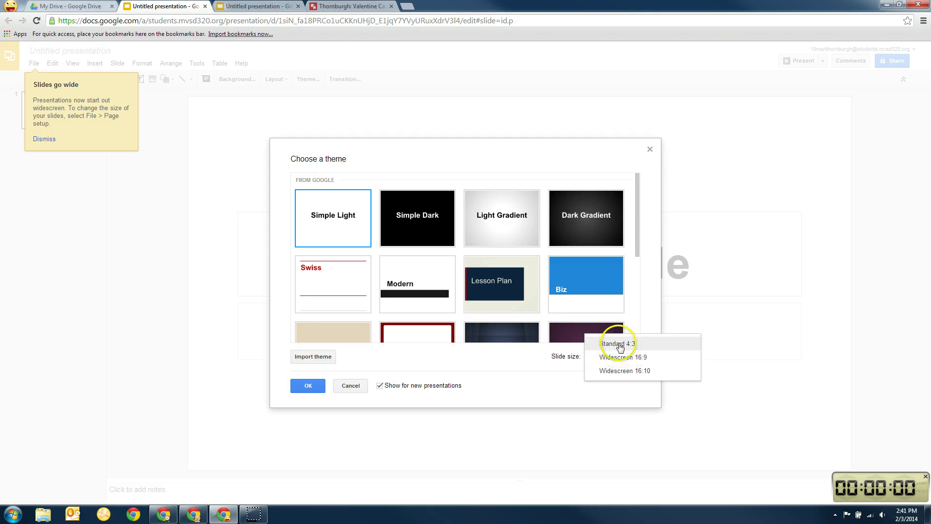
{"action": "left_click", "coordinate": [618, 345]}
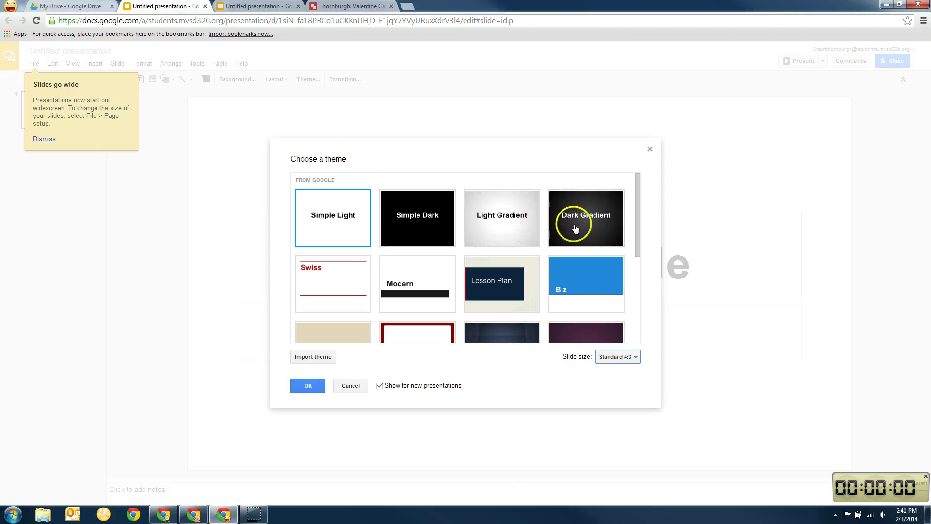
{"action": "left_click", "coordinate": [333, 226]}
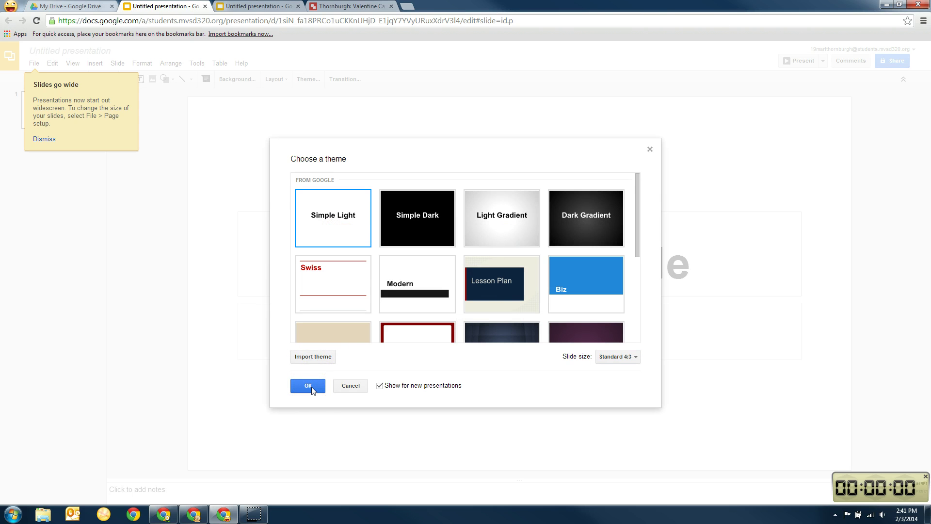
{"action": "left_click", "coordinate": [309, 386]}
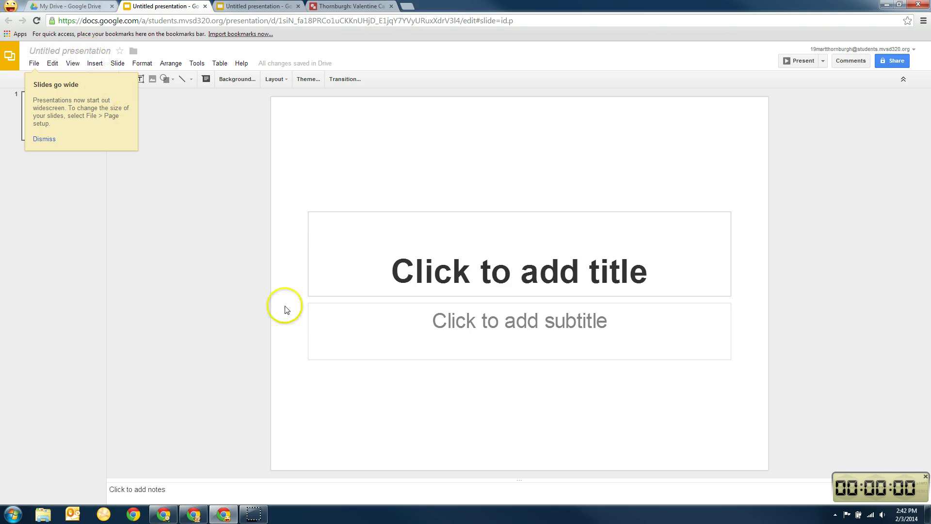
Rename the presentation to the author's surname followed by ': President's Day'
{"action": "left_click", "coordinate": [86, 51]}
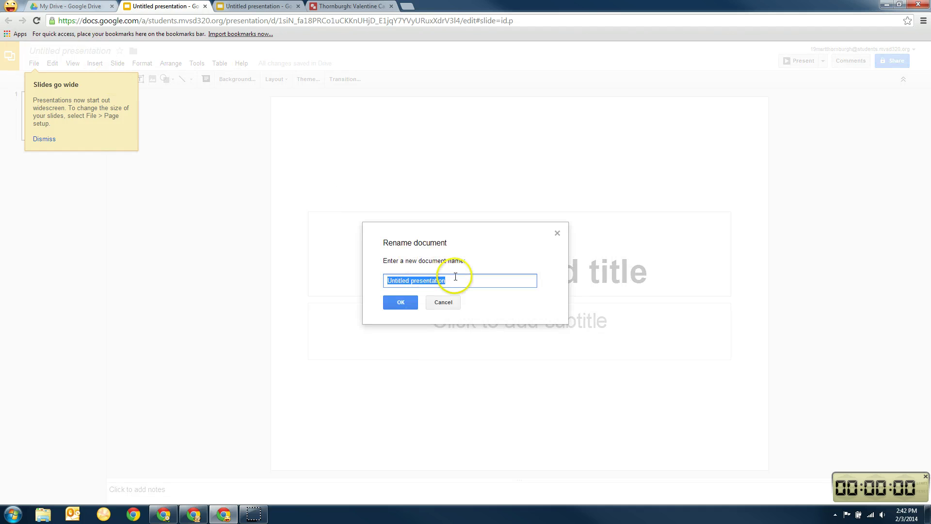
{"action": "type", "text": "Thornburgh: Presidents Day"}
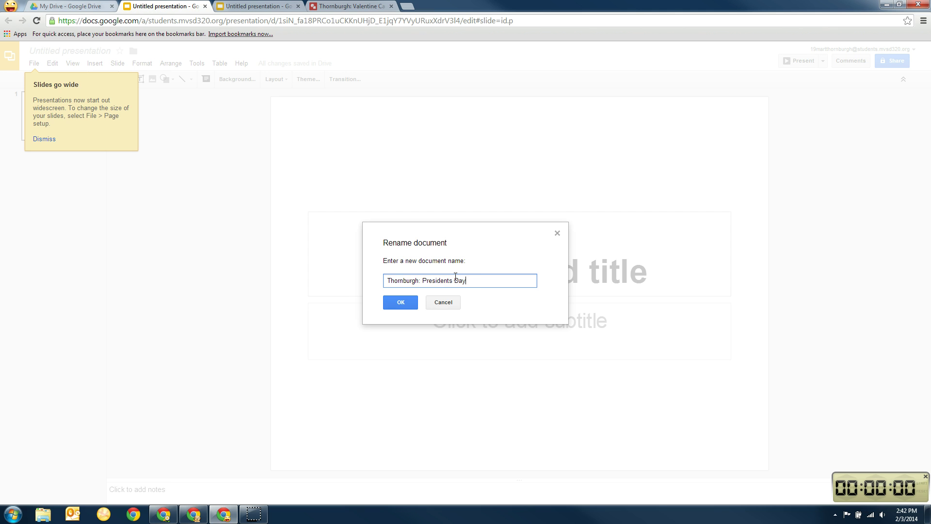
{"action": "left_click", "coordinate": [448, 280]}
{"action": "left_click", "coordinate": [402, 302]}
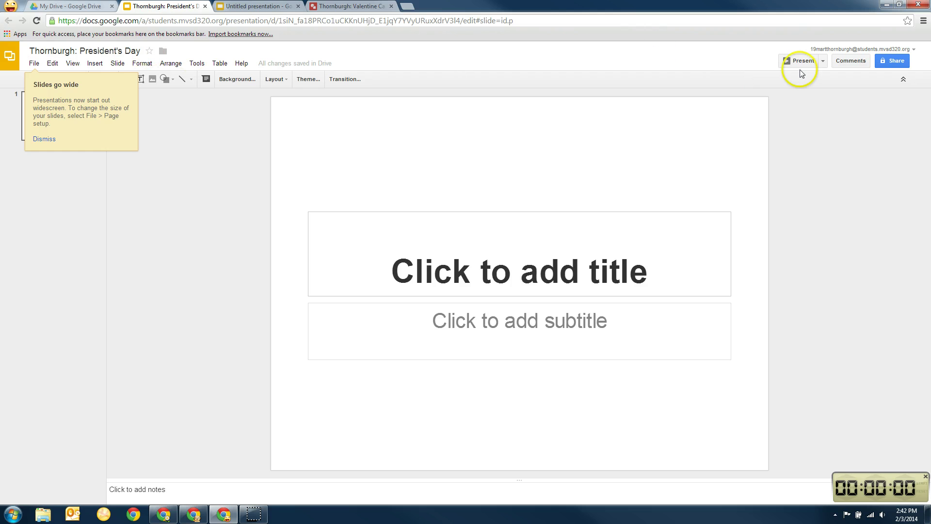
Give the owner's other school account edit access, with email notification turned off
{"action": "left_click", "coordinate": [896, 61]}
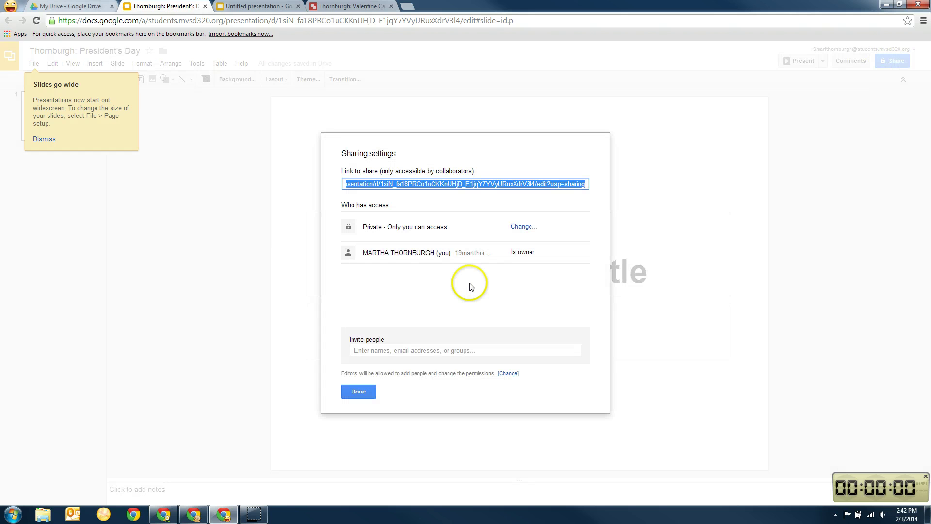
{"action": "left_click", "coordinate": [431, 349]}
{"action": "type", "text": "mtho"}
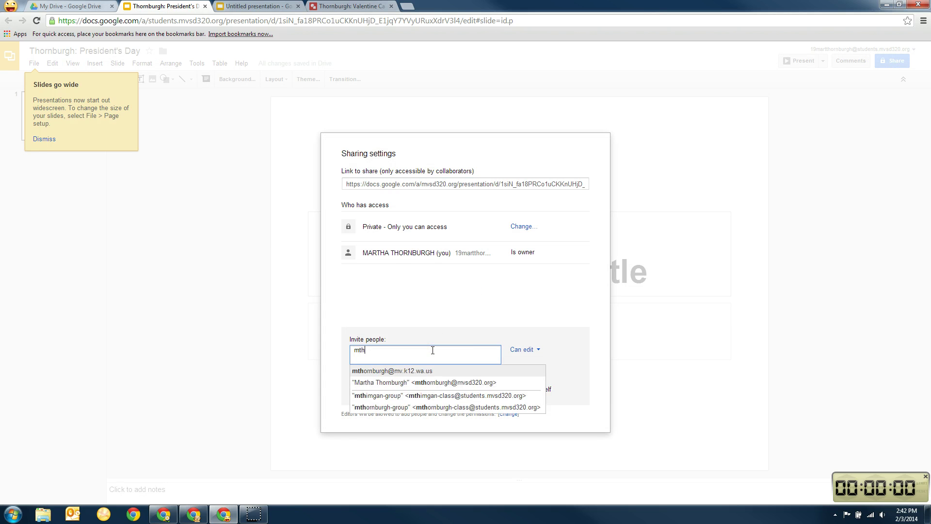
{"action": "left_click", "coordinate": [450, 382]}
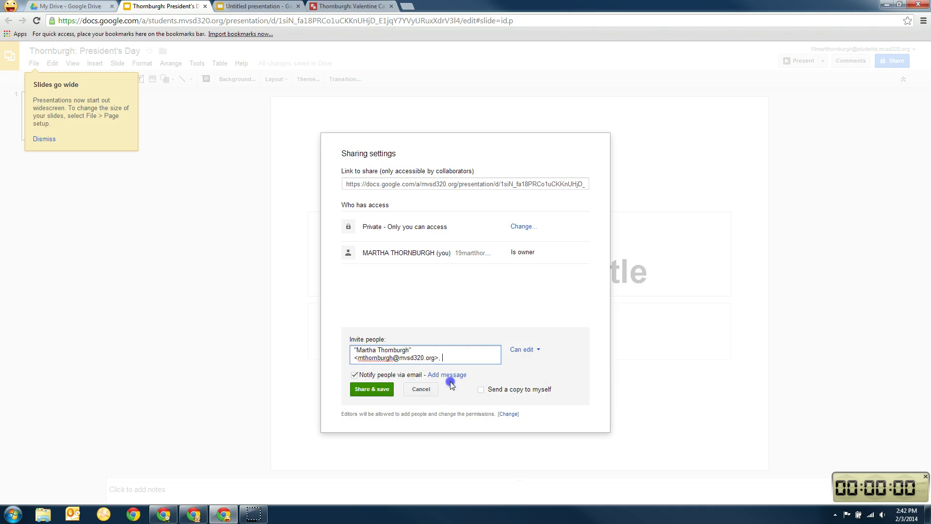
{"action": "left_click", "coordinate": [354, 375]}
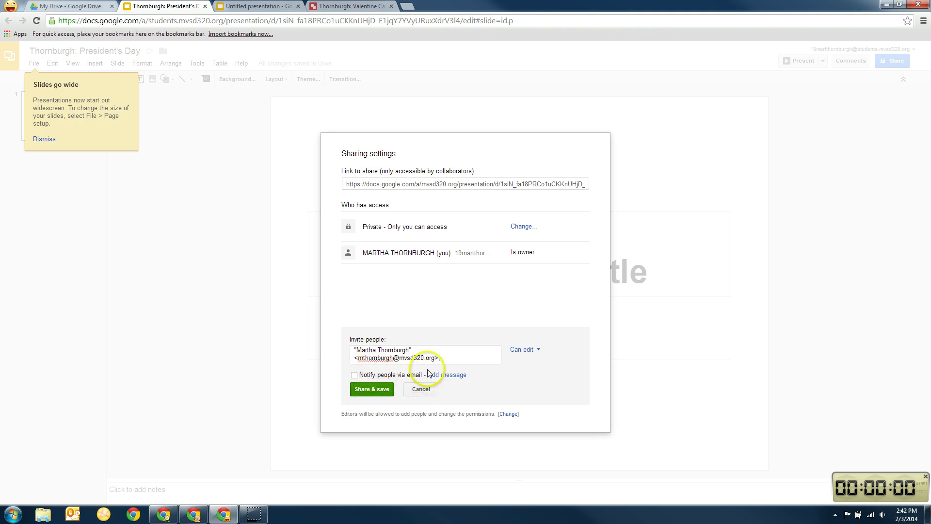
{"action": "left_click", "coordinate": [374, 391]}
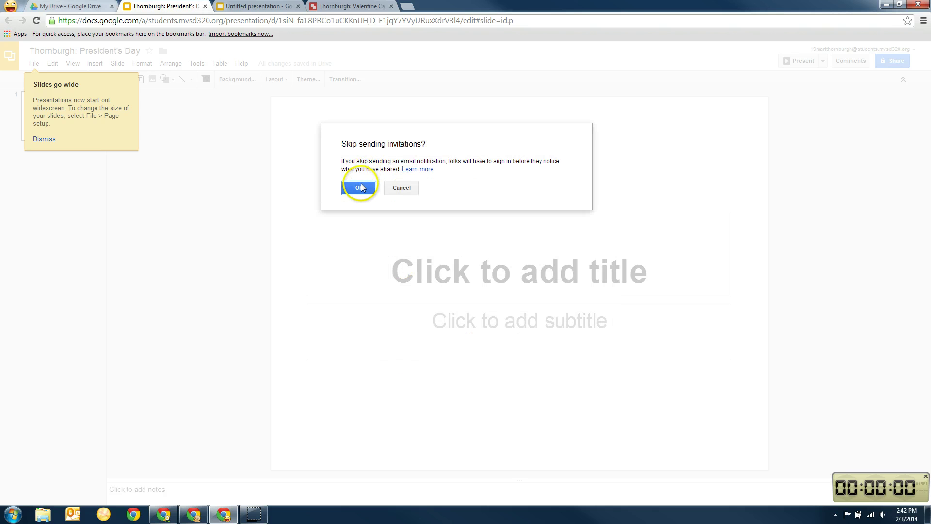
{"action": "left_click", "coordinate": [360, 189]}
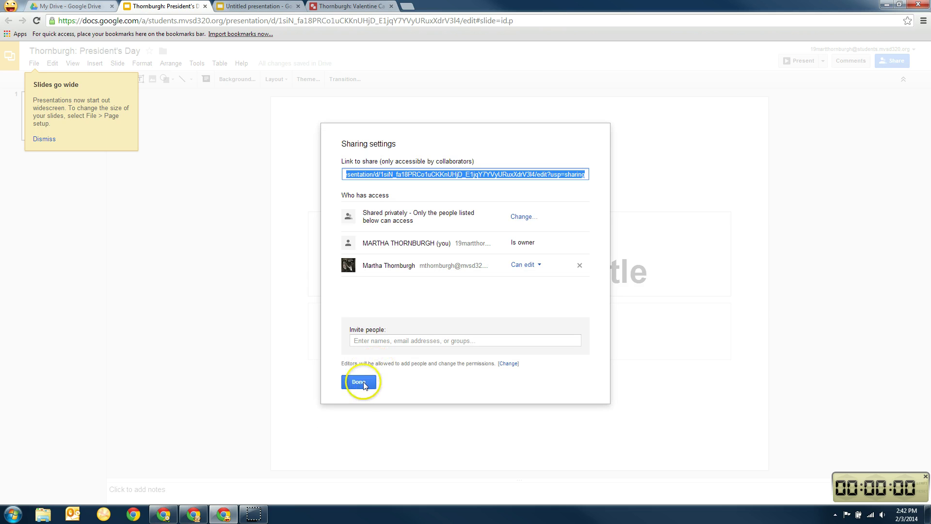
{"action": "left_click", "coordinate": [364, 383]}
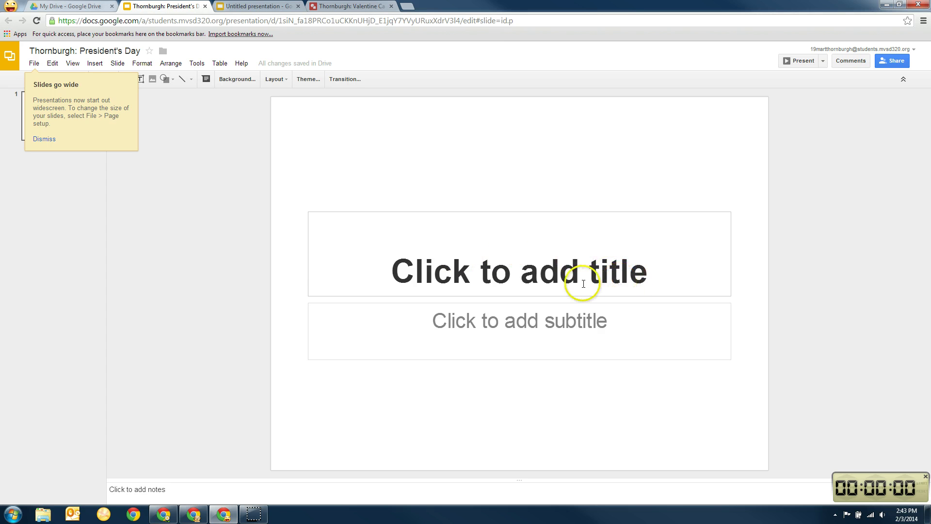
Enter 'President's Day' as the title and a 'by' subtitle with the author's full name
{"action": "left_click", "coordinate": [582, 283]}
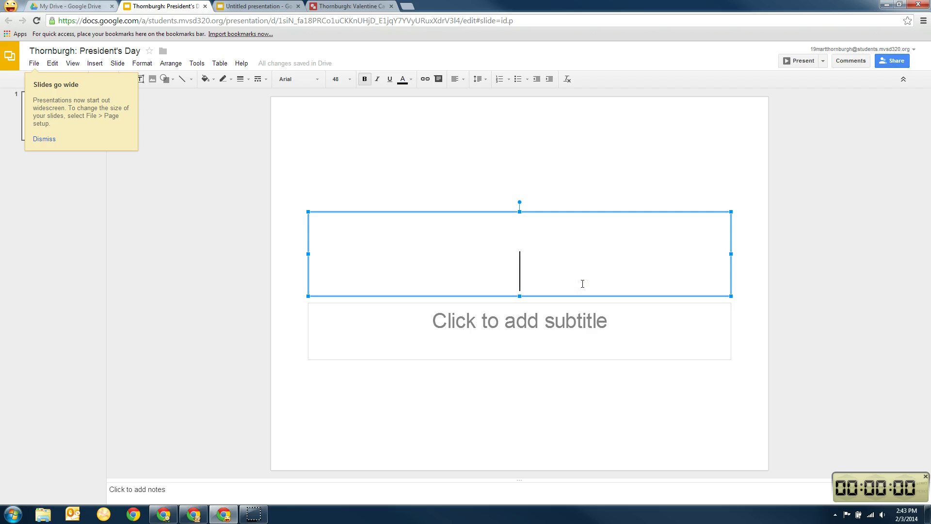
{"action": "type", "text": "Presid"}
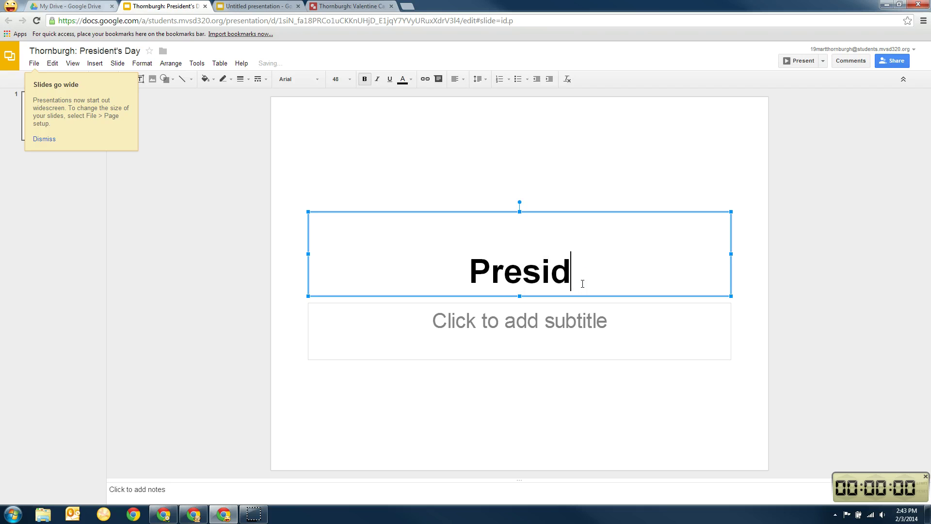
{"action": "type", "text": "ent's Day"}
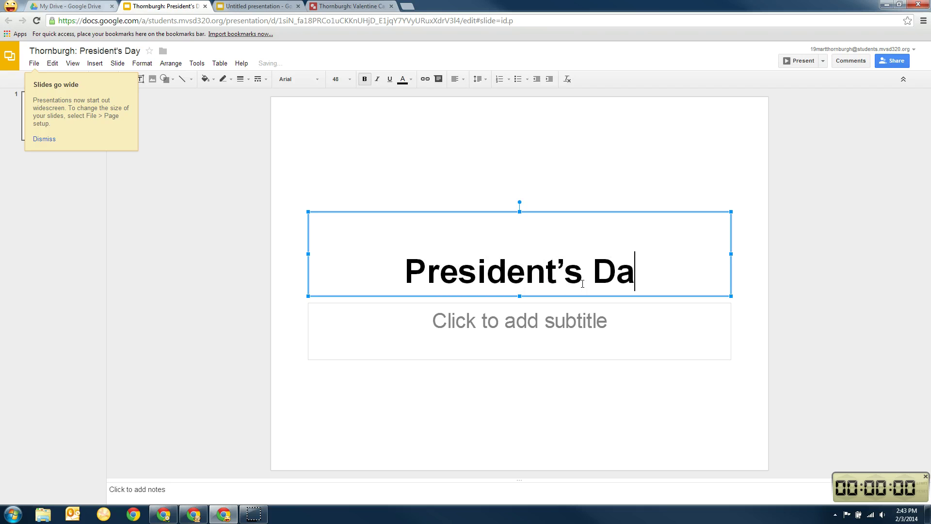
{"action": "left_click", "coordinate": [593, 317]}
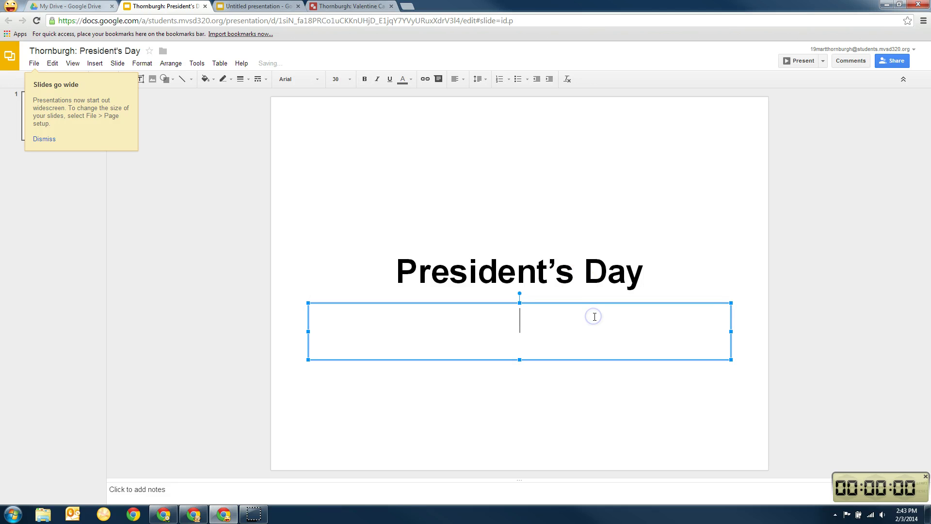
{"action": "type", "text": "by Mar"}
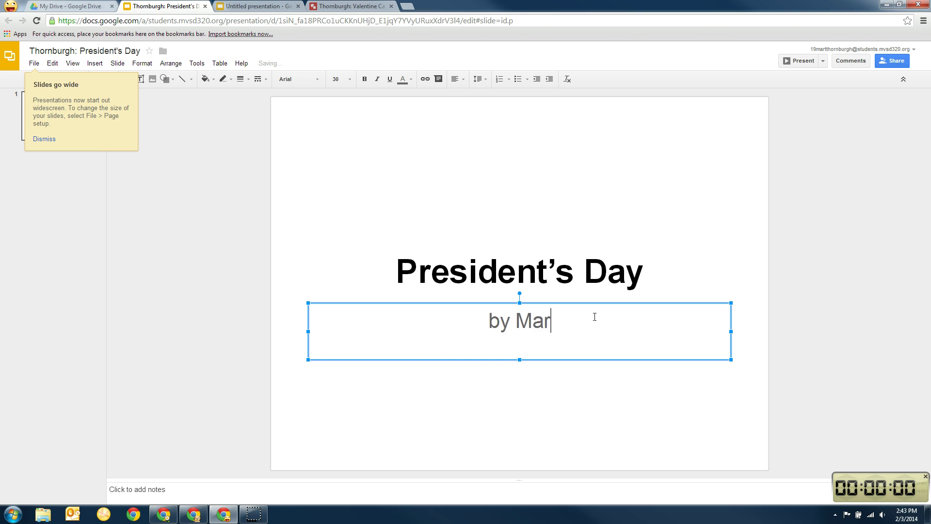
{"action": "type", "text": "tha Thornburgh"}
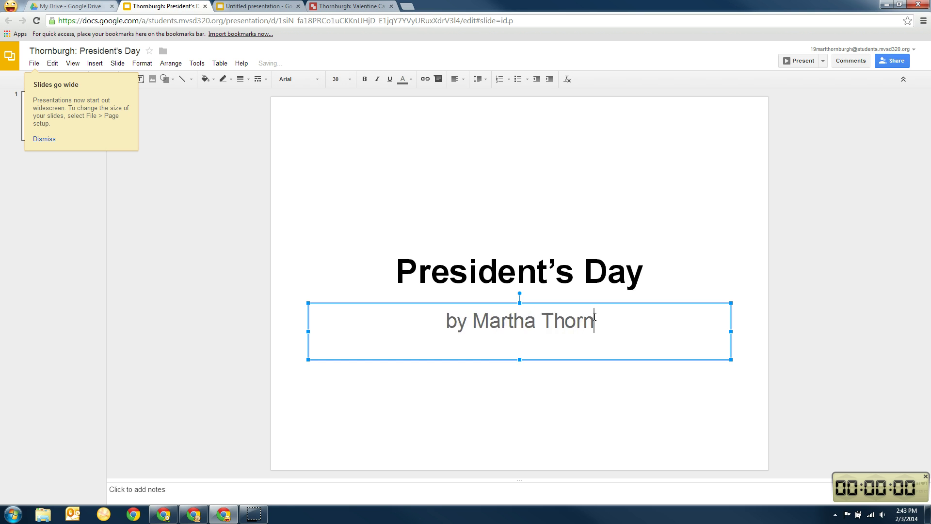
{"action": "left_click", "coordinate": [613, 388]}
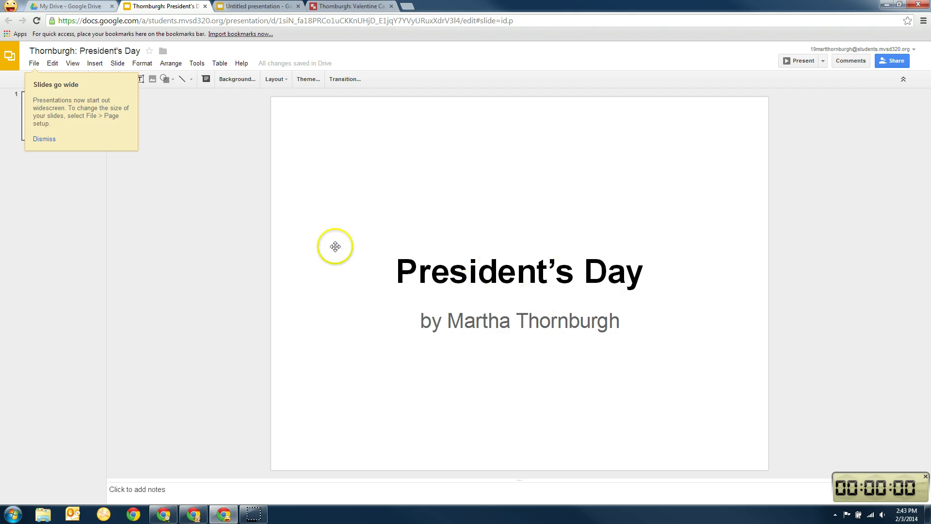
Set the title slide's background colour to light blue
{"action": "left_click", "coordinate": [235, 79]}
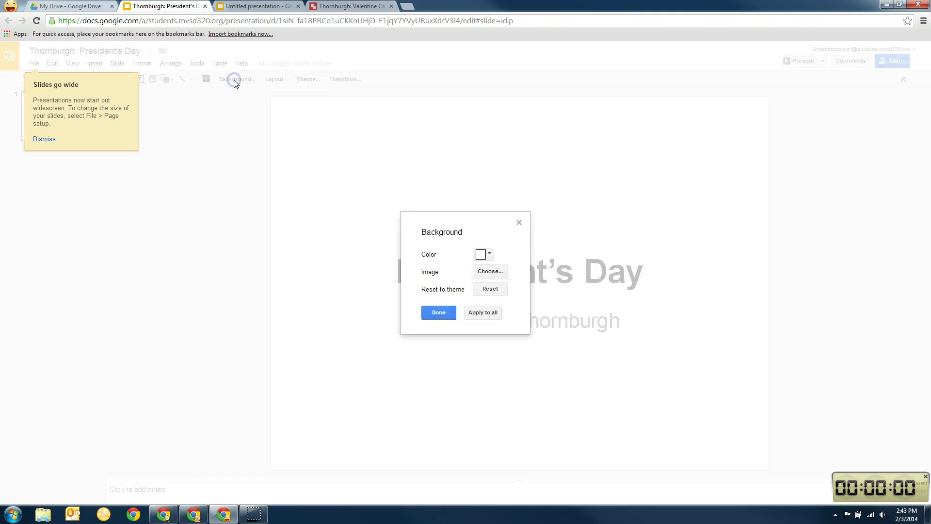
{"action": "left_click", "coordinate": [490, 255]}
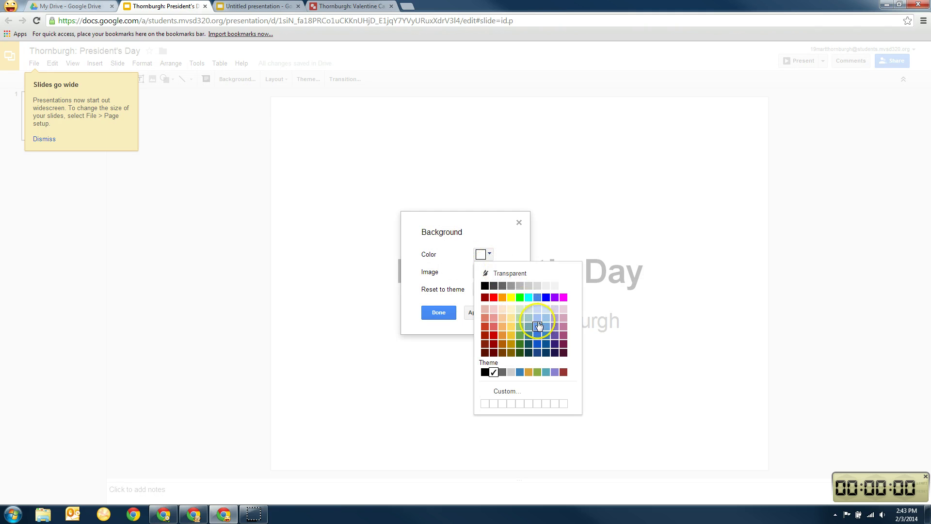
{"action": "left_click", "coordinate": [537, 318]}
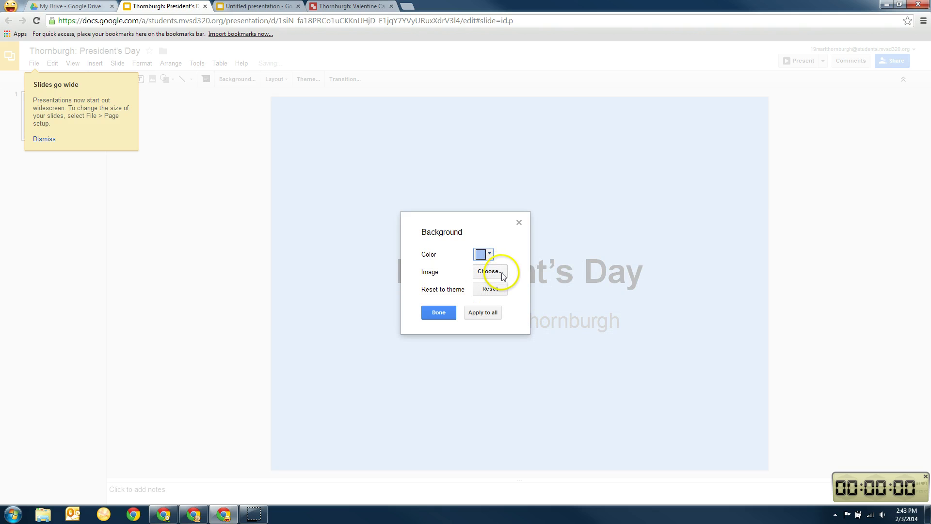
Search web images for American flag and use the waving flag photo as the background
{"action": "left_click", "coordinate": [497, 274]}
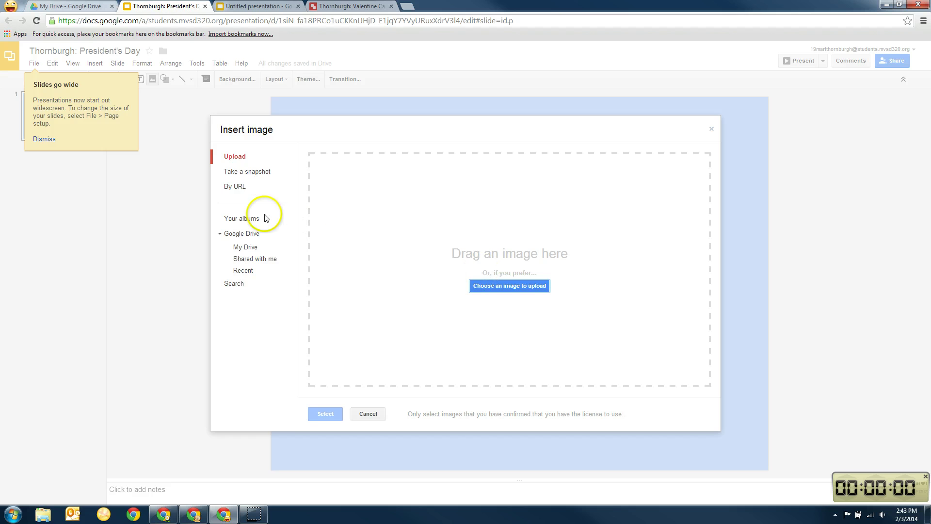
{"action": "left_click", "coordinate": [238, 284]}
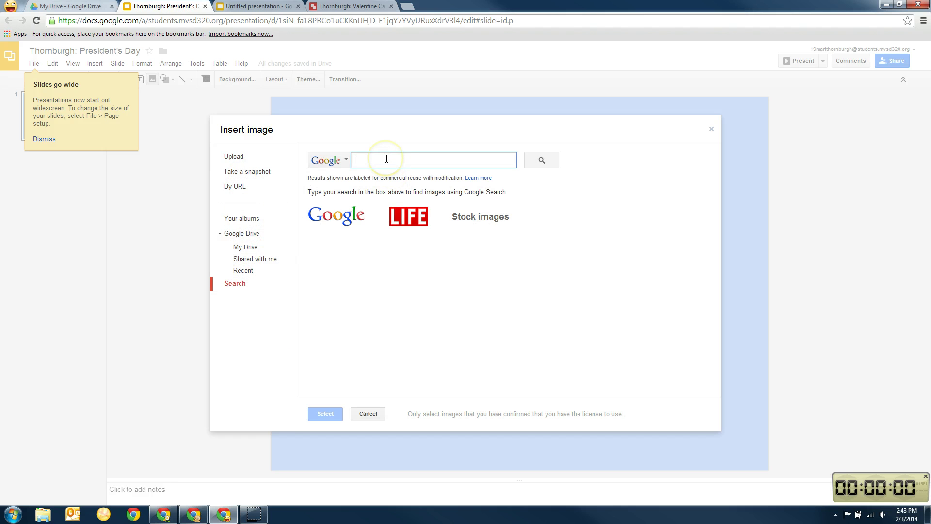
{"action": "type", "text": "f"}
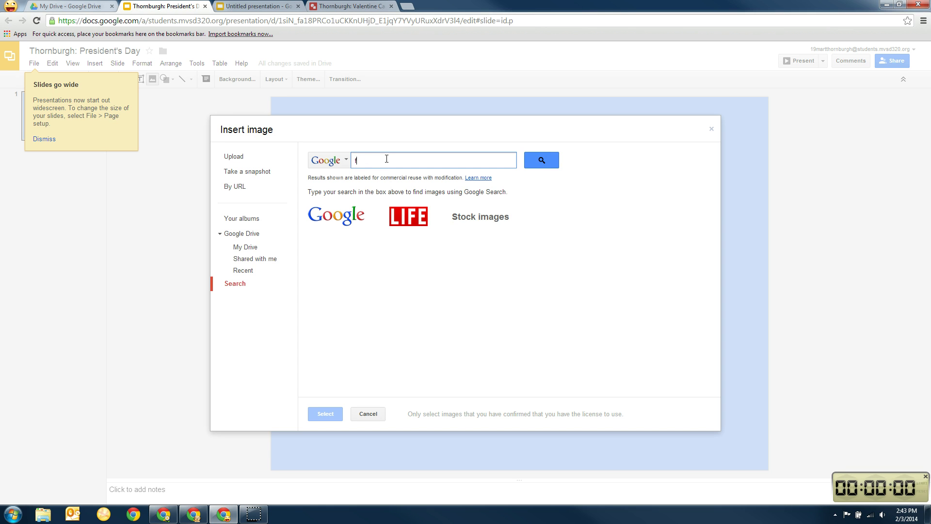
{"action": "key", "text": "BackSpace"}
{"action": "type", "text": "american flag"}
{"action": "left_click", "coordinate": [544, 162]}
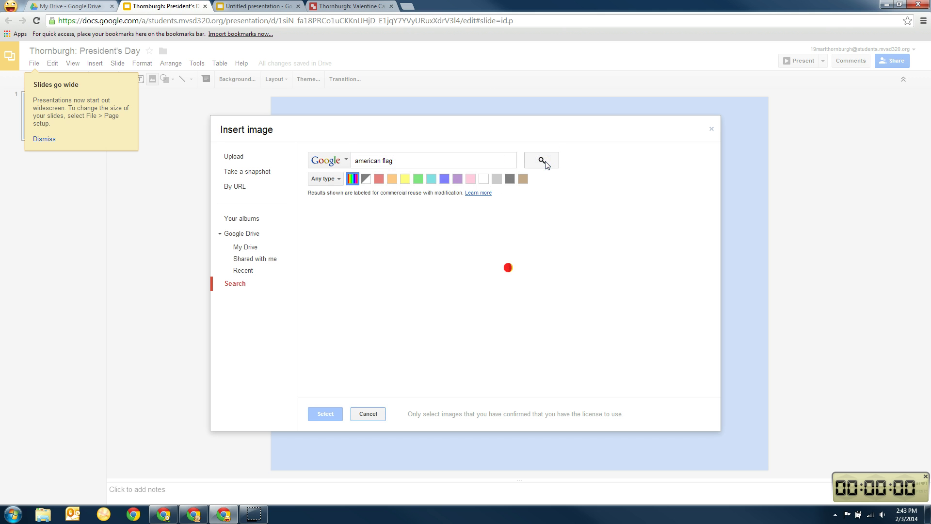
{"action": "left_click", "coordinate": [342, 239]}
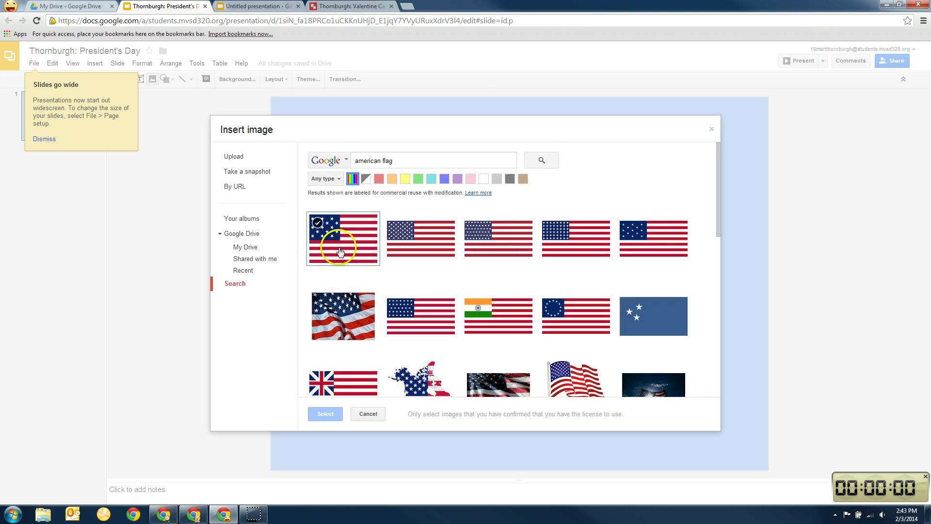
{"action": "left_click", "coordinate": [342, 316]}
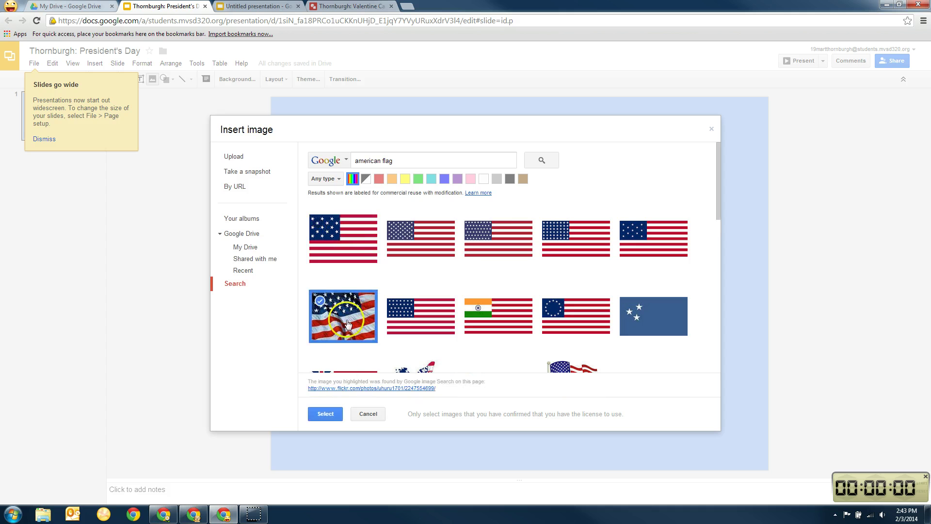
{"action": "left_click", "coordinate": [326, 414]}
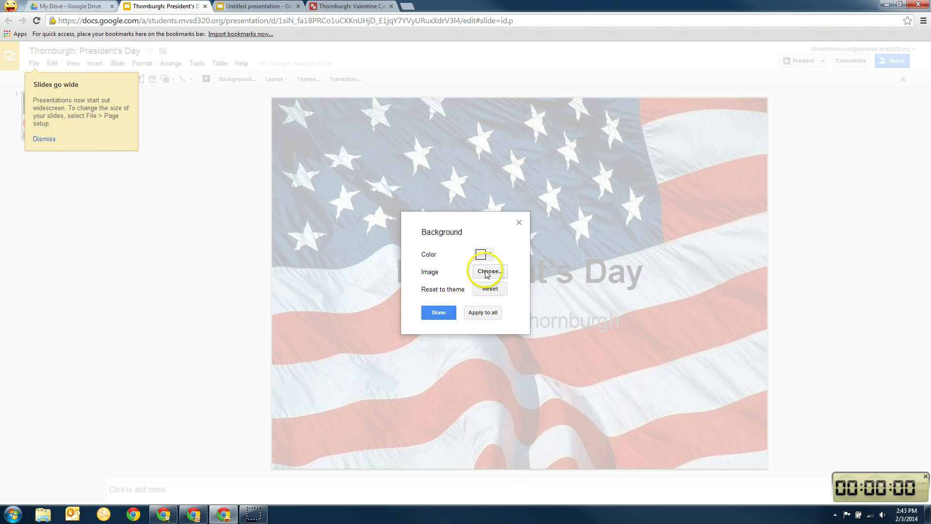
Drag the President's Day title box lower on the flag slide, clear of the stars
{"action": "left_click", "coordinate": [443, 313]}
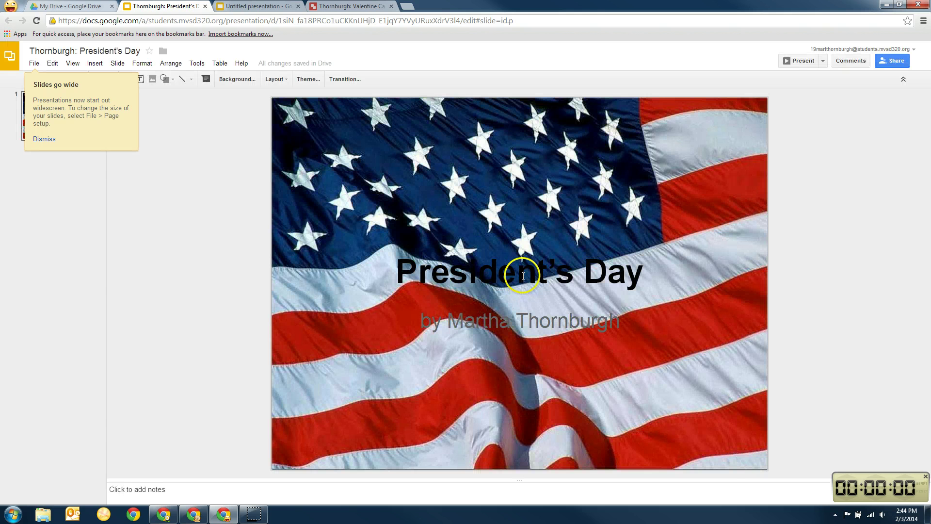
{"action": "left_click", "coordinate": [517, 277]}
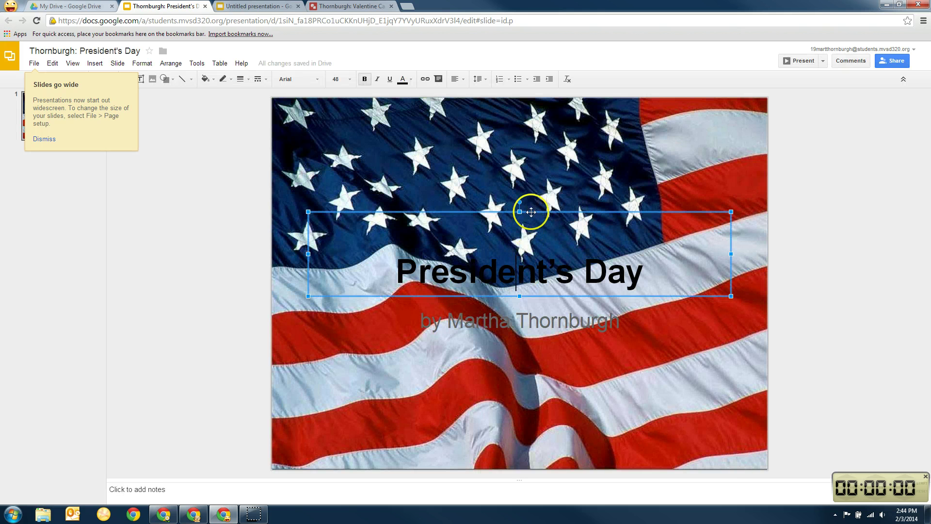
{"action": "left_click_drag", "start_coordinate": [527, 265], "coordinate": [528, 365]}
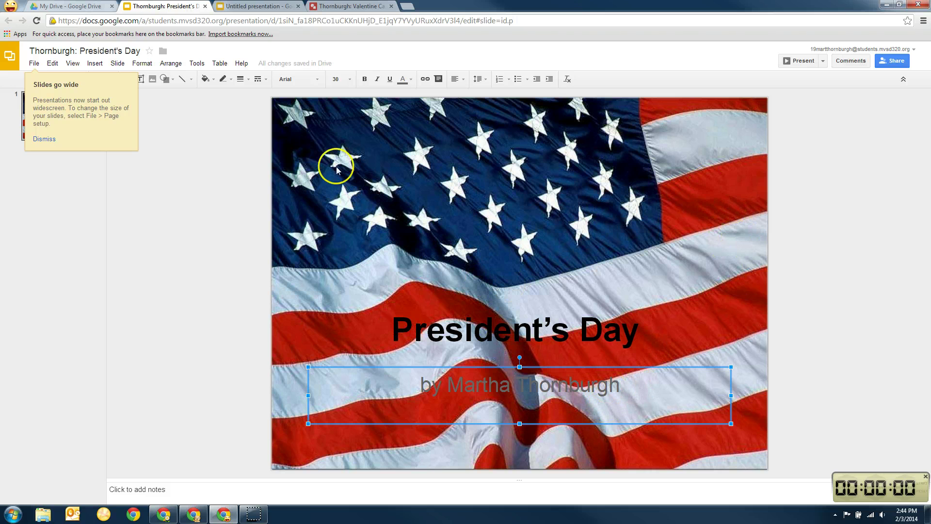
{"action": "left_click", "coordinate": [439, 262]}
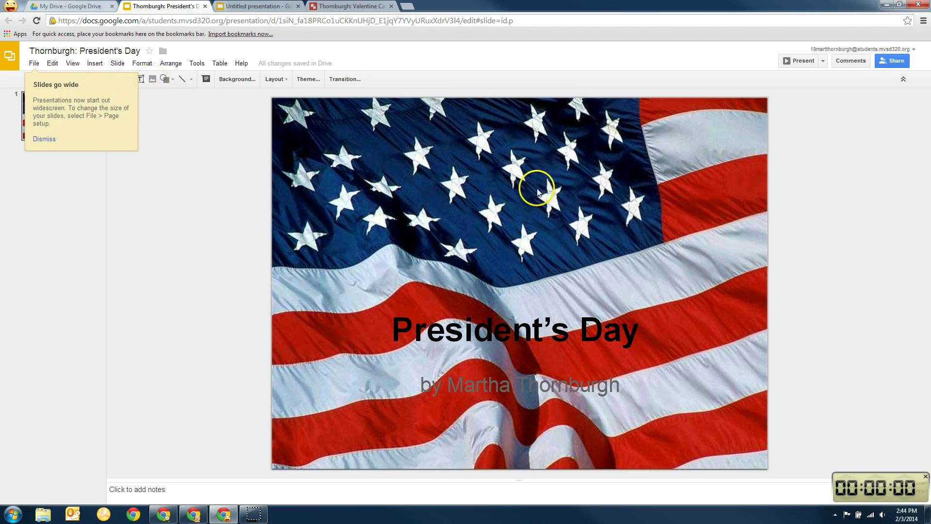
Dismiss the widescreen tip and add a new slide with title and body placeholders
{"action": "left_click", "coordinate": [118, 63]}
{"action": "left_click", "coordinate": [118, 65]}
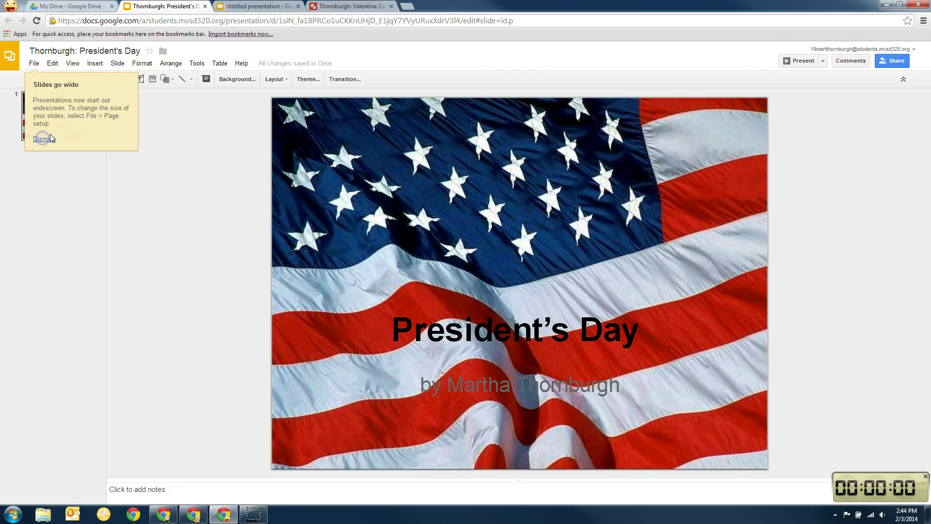
{"action": "left_click", "coordinate": [44, 138]}
{"action": "left_click", "coordinate": [113, 65]}
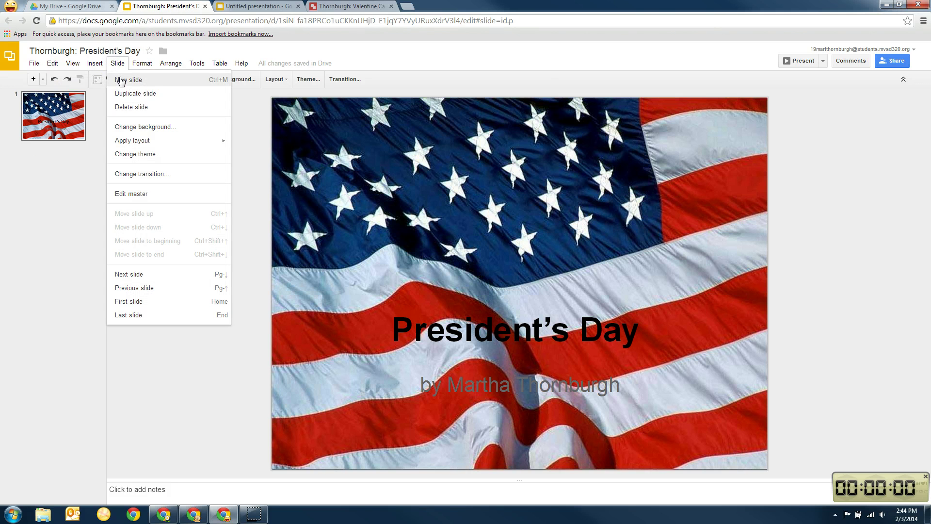
{"action": "left_click", "coordinate": [121, 80]}
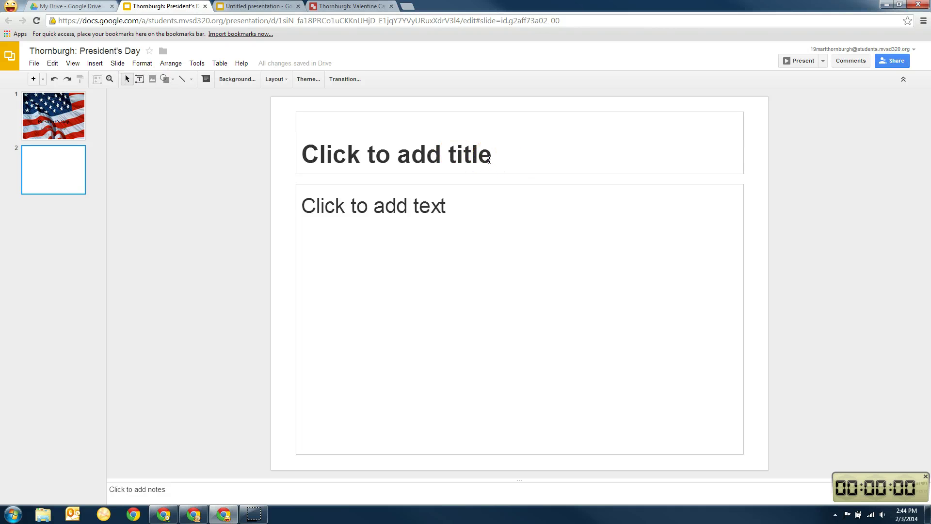
{"action": "left_click", "coordinate": [489, 158]}
Title the second slide 'President's Pets'
{"action": "left_click", "coordinate": [489, 157]}
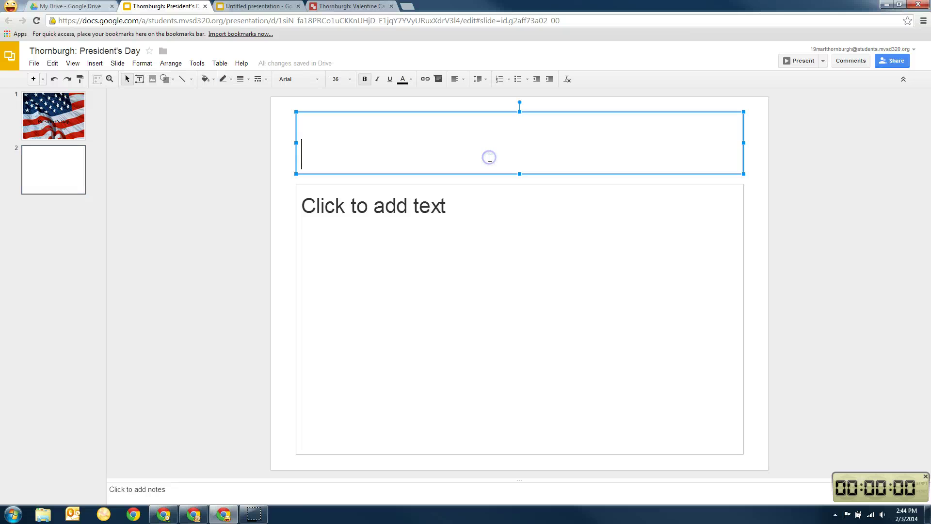
{"action": "left_click", "coordinate": [488, 157]}
{"action": "left_click", "coordinate": [445, 125]}
{"action": "type", "text": "Presiden"}
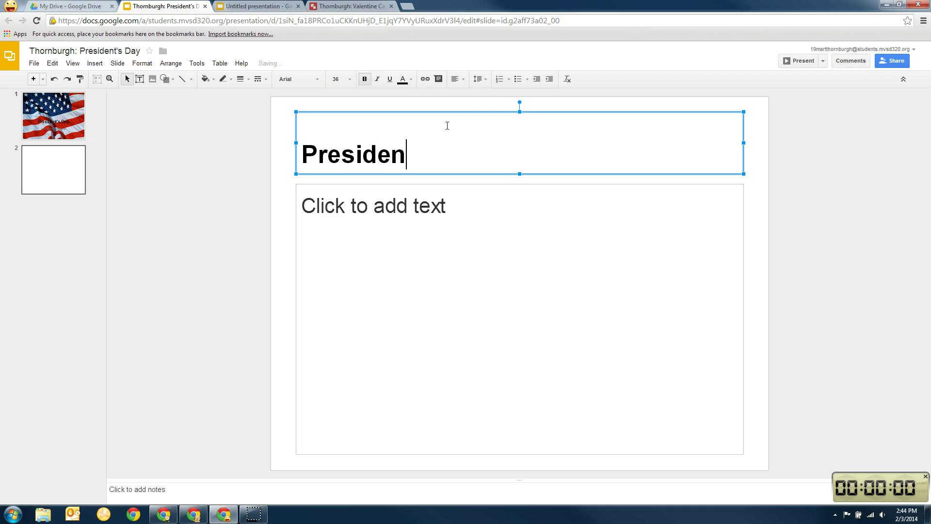
{"action": "type", "text": "t's Pets"}
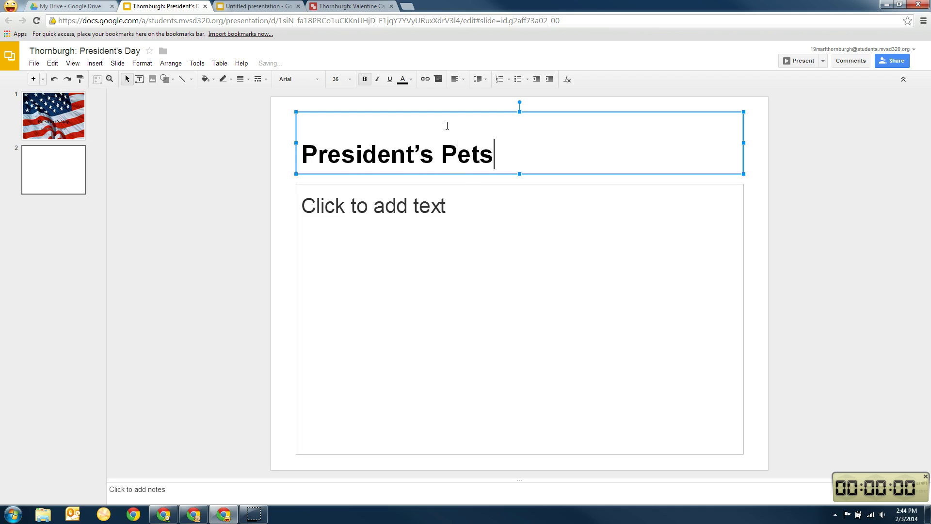
Type the body sentence 'Our presidents have had all kinds of pets in the'
{"action": "left_click", "coordinate": [449, 203]}
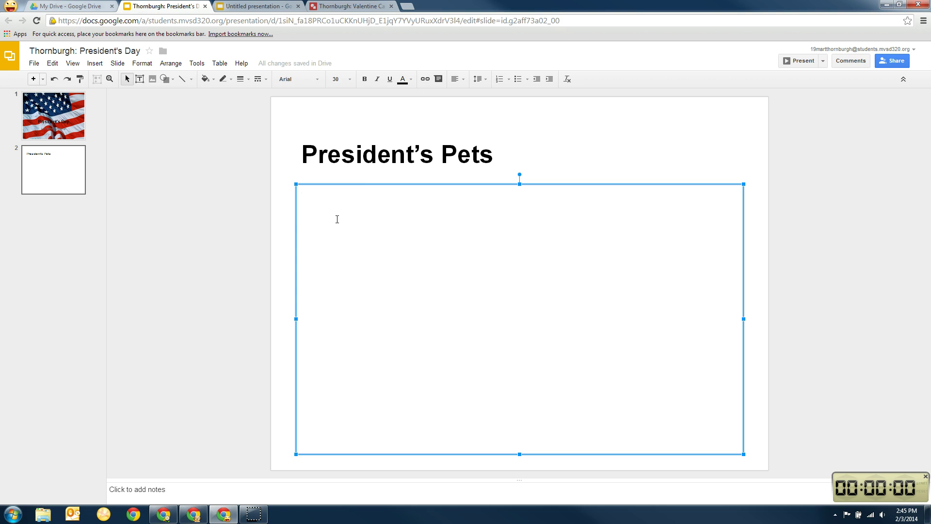
{"action": "type", "text": "P"}
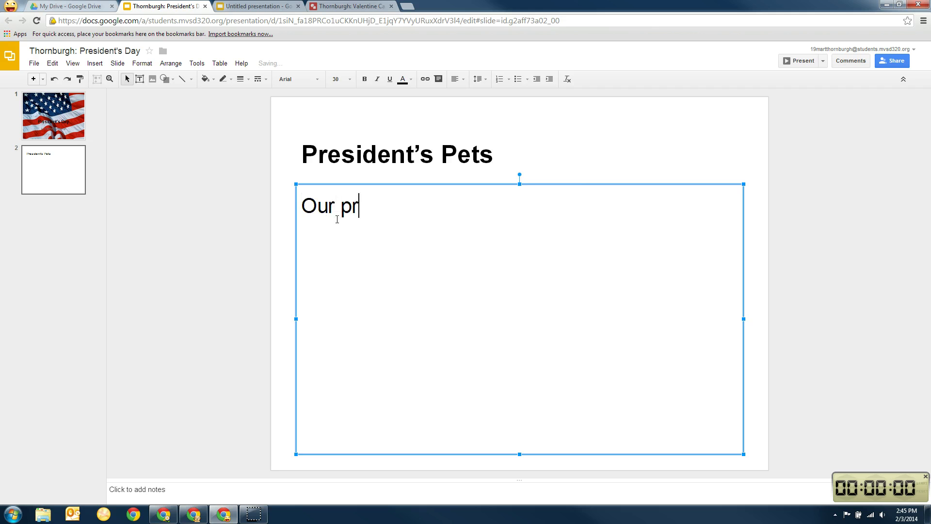
{"action": "type", "text": "ents have had all kinds"}
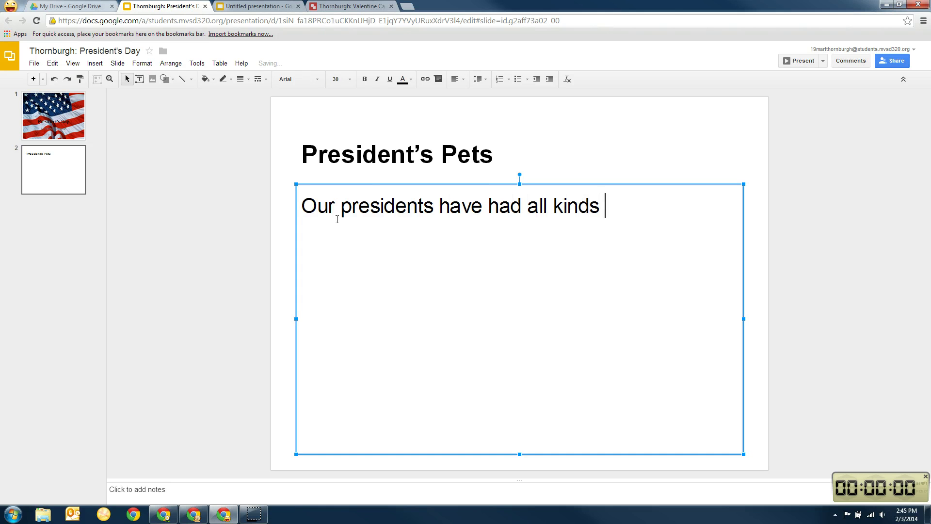
{"action": "type", "text": "of pets in the"}
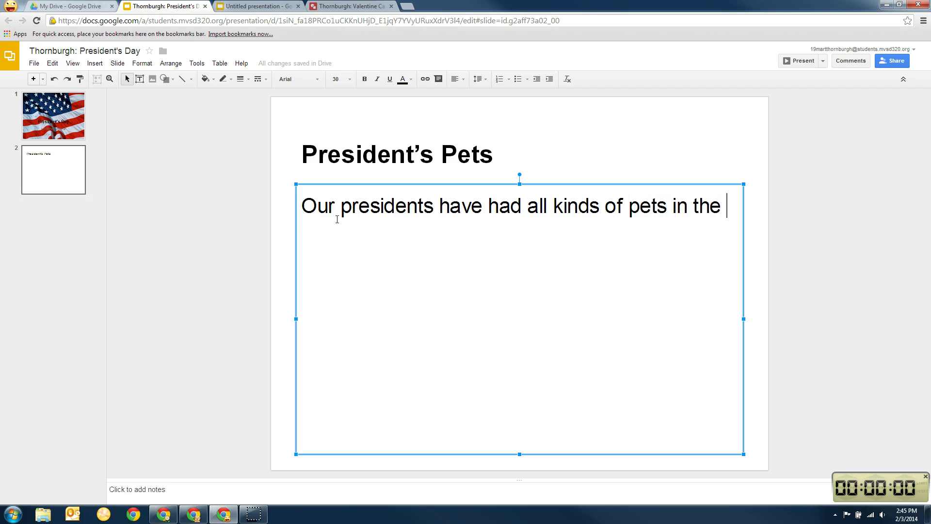
{"action": "type", "text": "Whitehouse."}
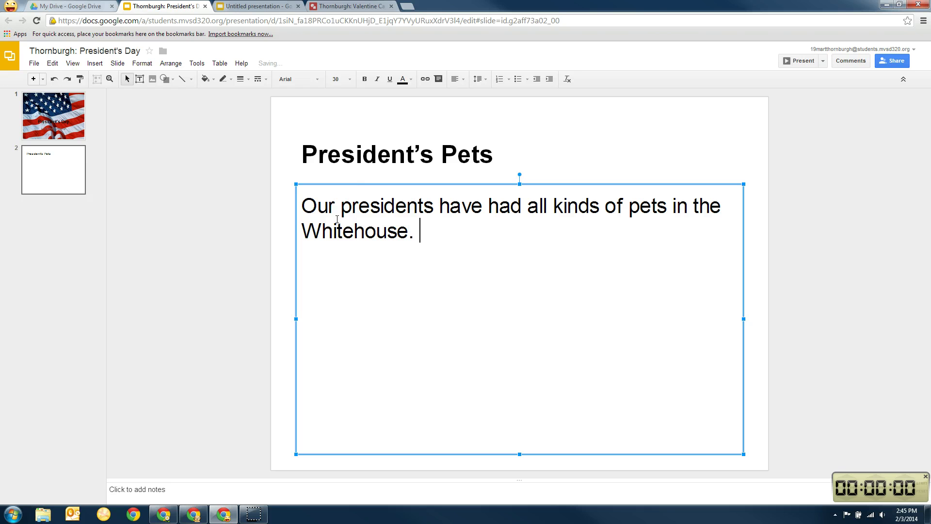
End the body with 'Whitehouse.' and show Research image results for 'Whitehouse Pets'
{"action": "left_click", "coordinate": [453, 235]}
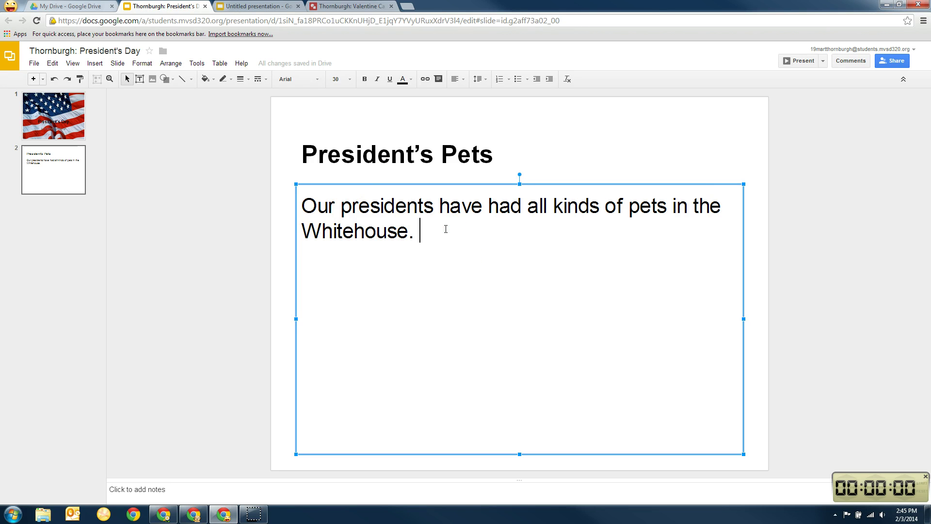
{"action": "left_click", "coordinate": [444, 234]}
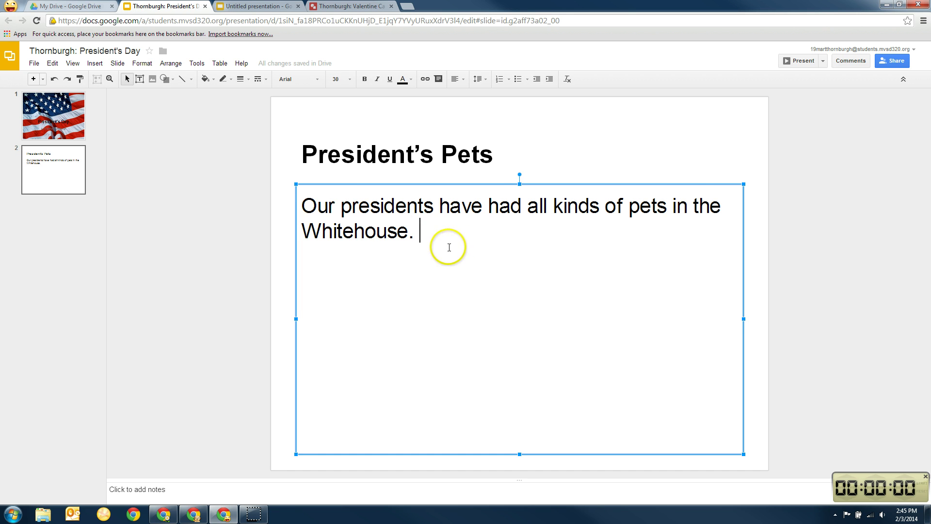
{"action": "left_click", "coordinate": [197, 64]}
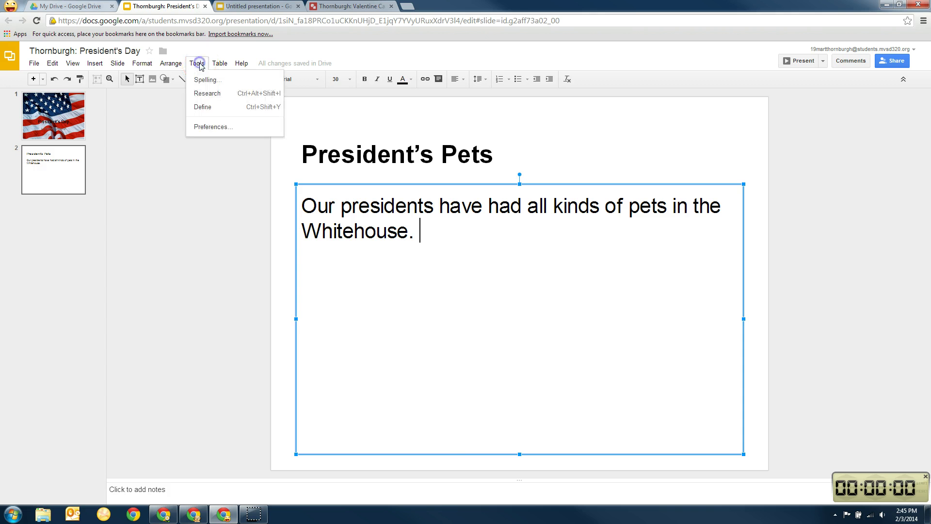
{"action": "left_click", "coordinate": [205, 94]}
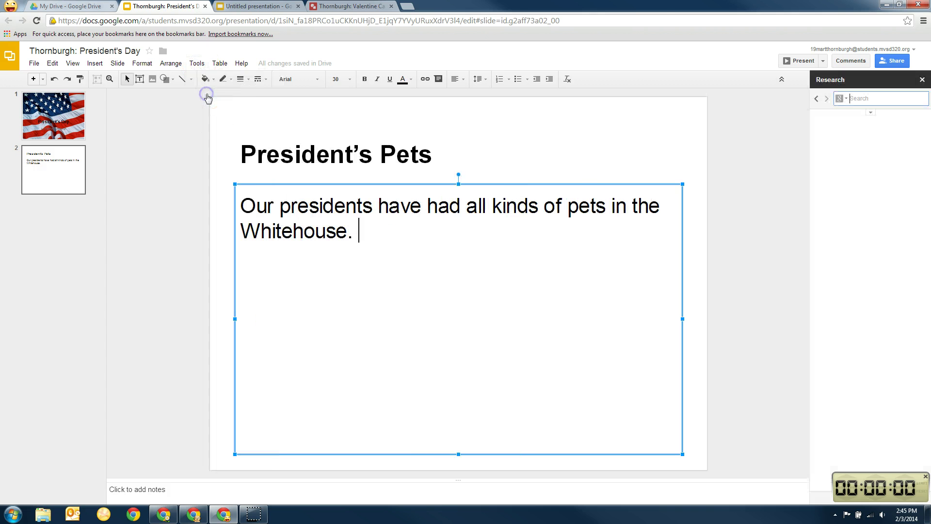
{"action": "left_click", "coordinate": [862, 100]}
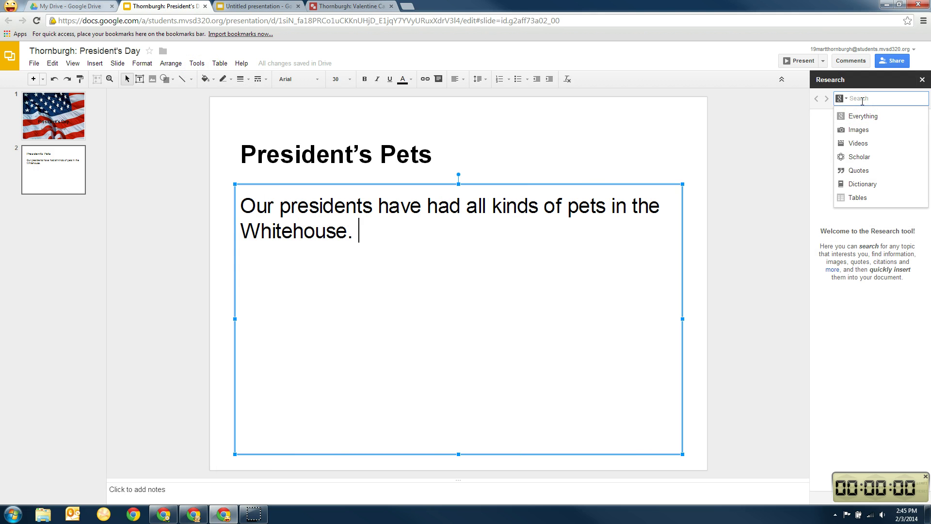
{"action": "type", "text": "Whitehouse Pets"}
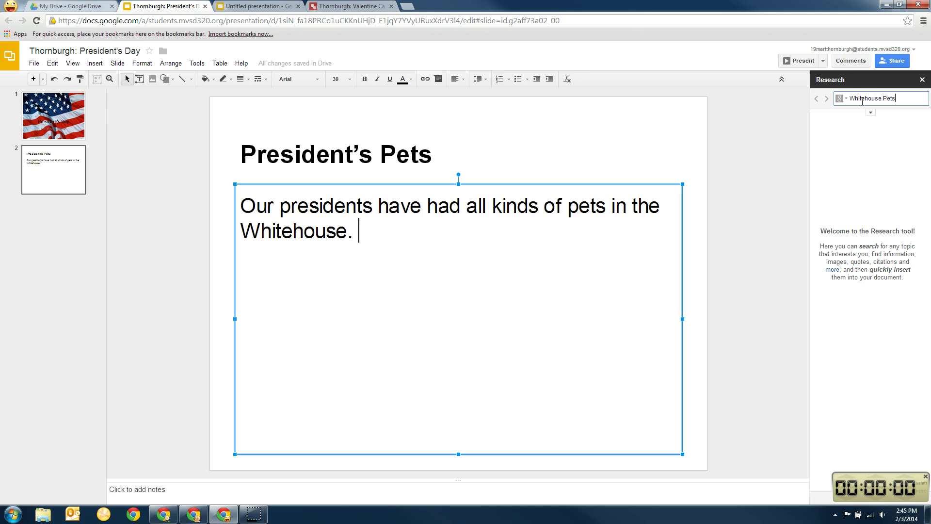
{"action": "key", "text": "Return"}
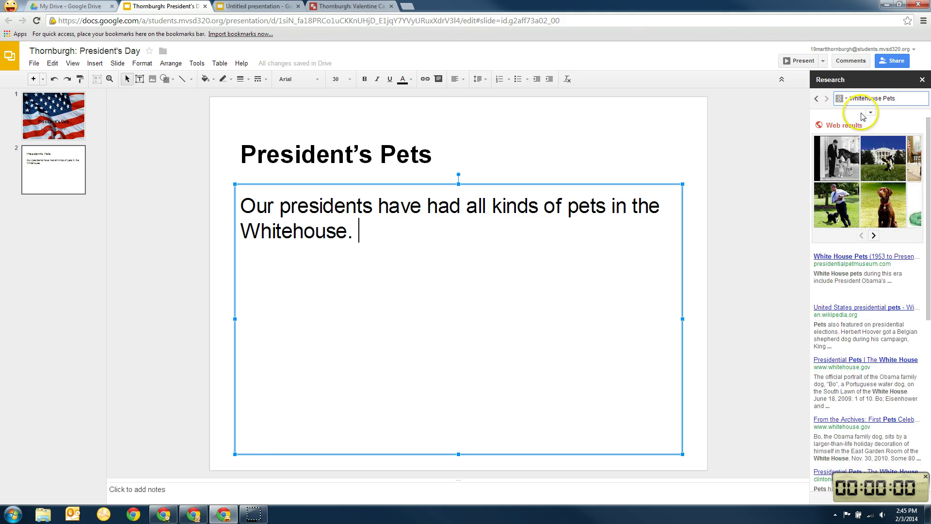
{"action": "left_click", "coordinate": [845, 97]}
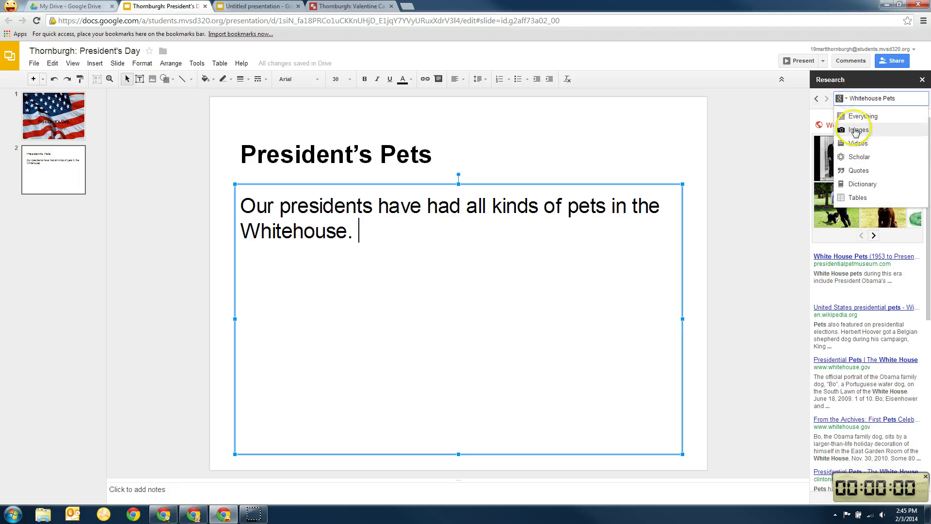
{"action": "left_click", "coordinate": [855, 130]}
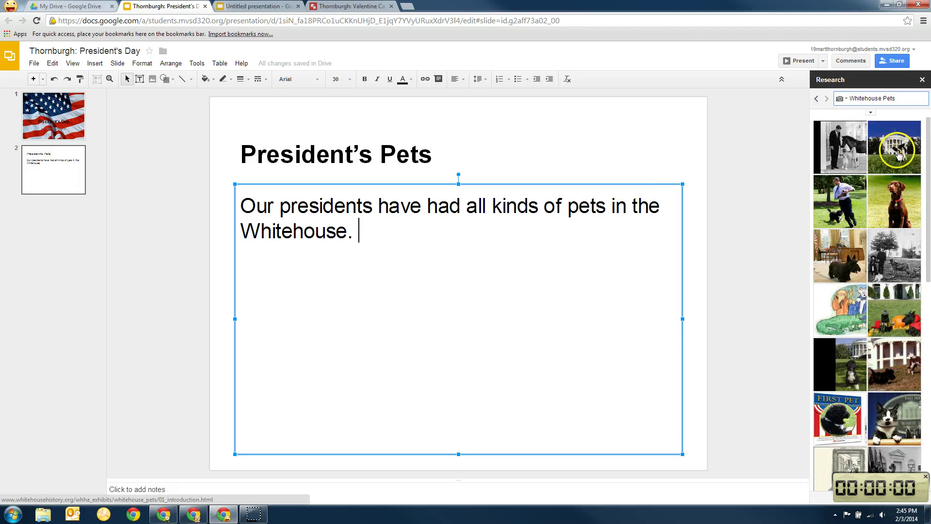
Add the man-and-dog photo from Research and place it below the sentence on the left
{"action": "left_click", "coordinate": [849, 211]}
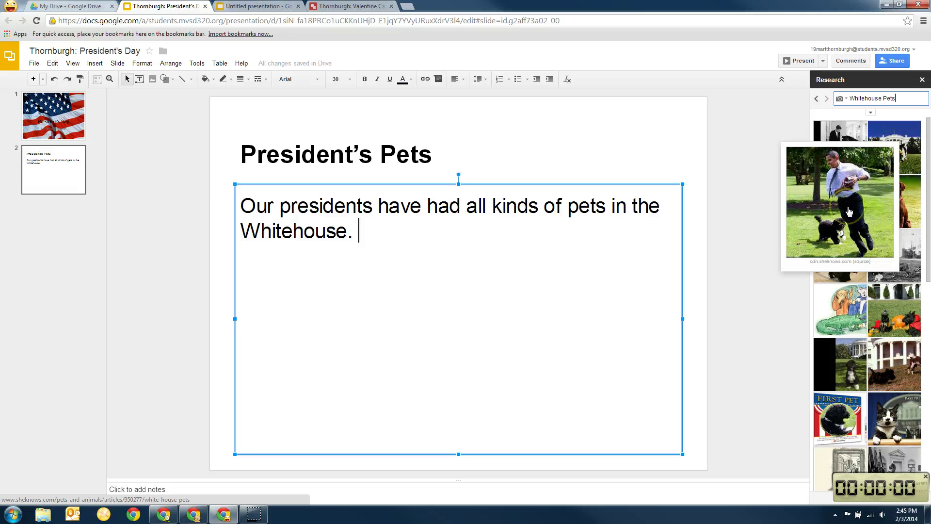
{"action": "left_click_drag", "start_coordinate": [849, 210], "coordinate": [302, 303]}
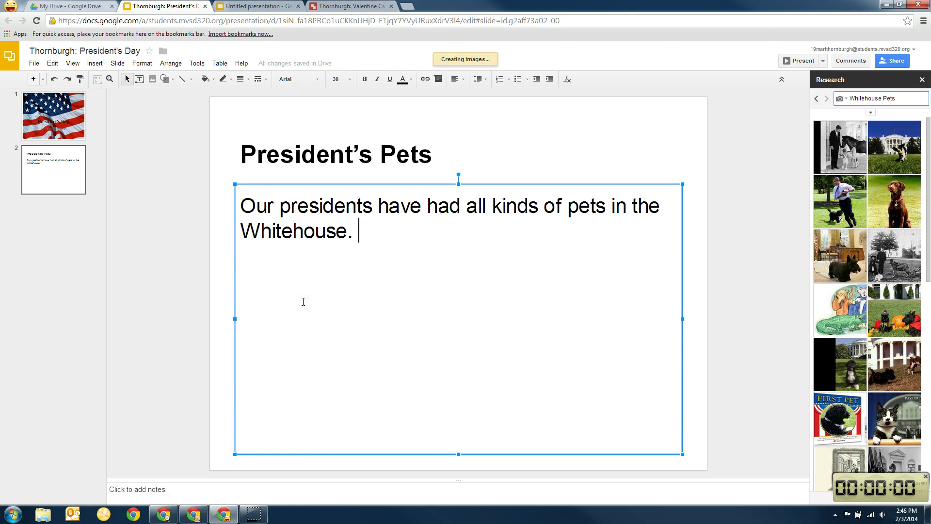
{"action": "left_click_drag", "start_coordinate": [368, 366], "coordinate": [308, 323]}
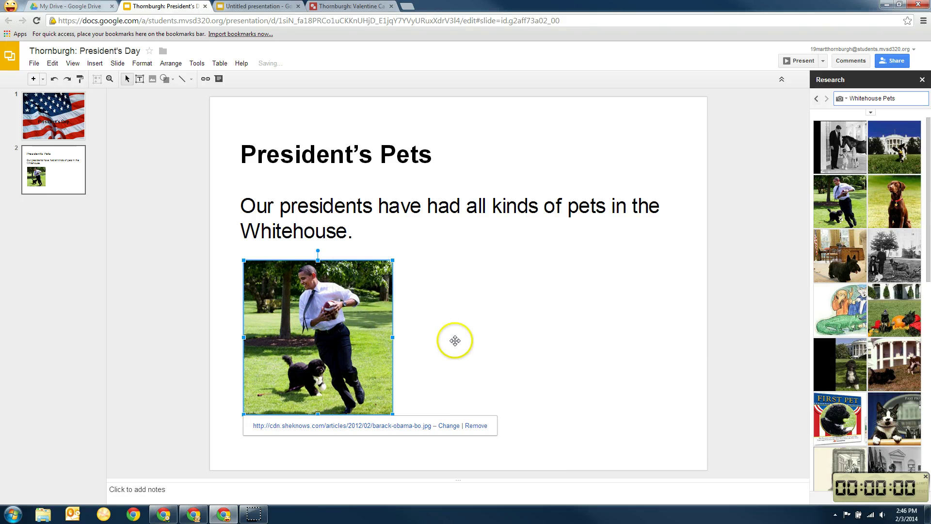
{"action": "left_click", "coordinate": [451, 347]}
{"action": "left_click", "coordinate": [359, 341]}
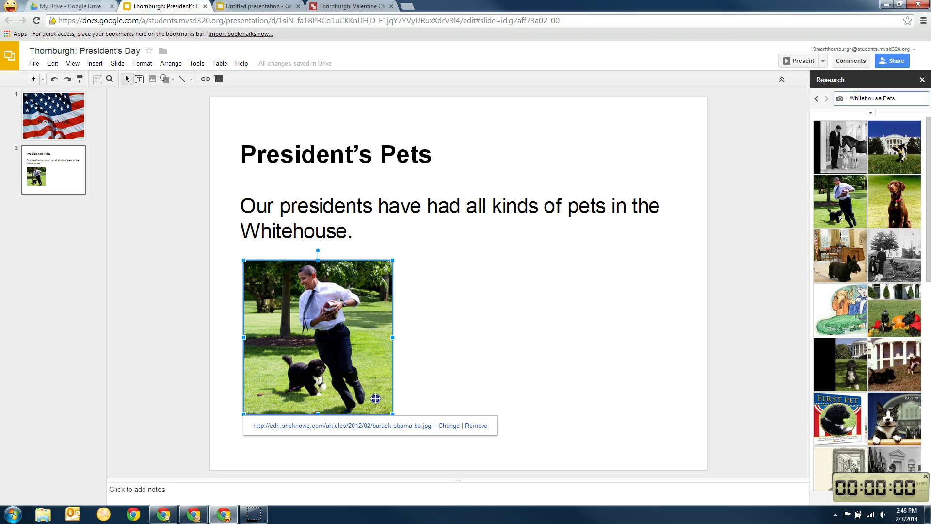
{"action": "left_click", "coordinate": [424, 401]}
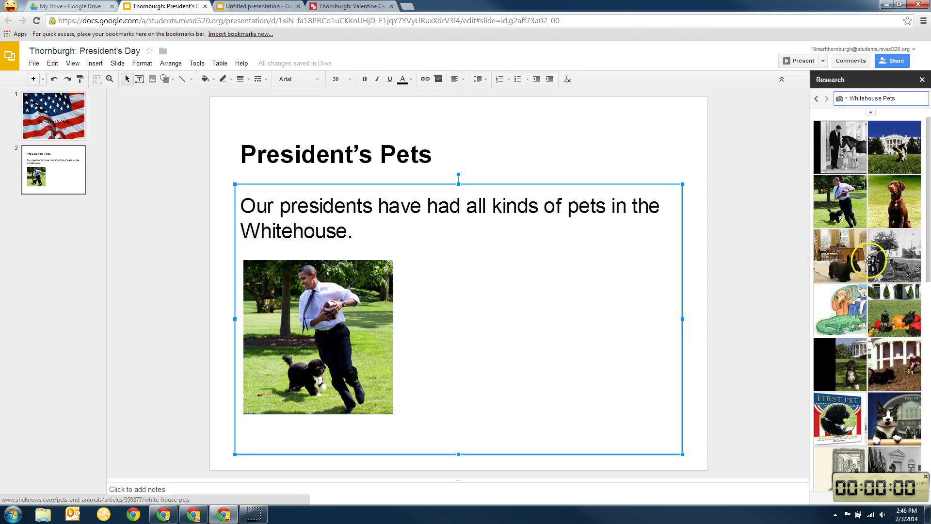
Add the black-and-white pony photo and move it up beside Whitehouse
{"action": "mouse_move", "coordinate": [896, 264]}
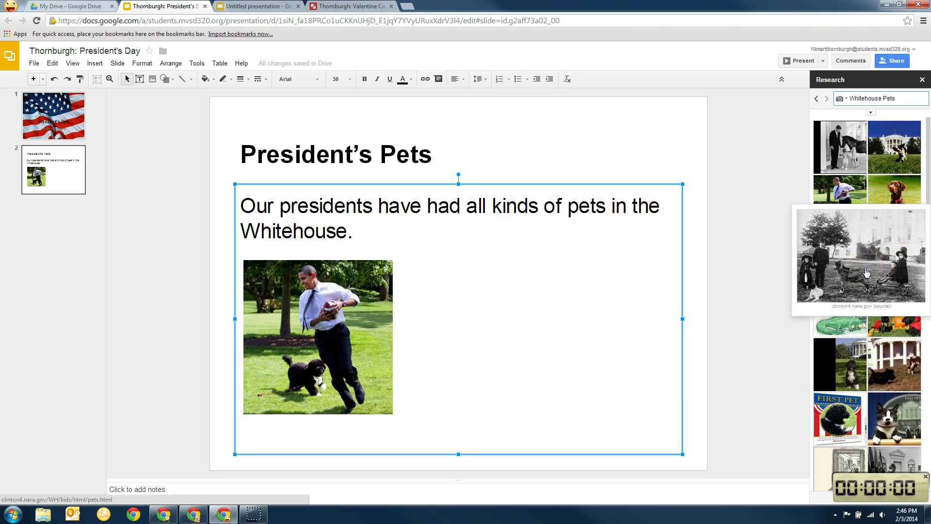
{"action": "left_click", "coordinate": [843, 152]}
{"action": "left_click_drag", "start_coordinate": [843, 152], "coordinate": [451, 257]}
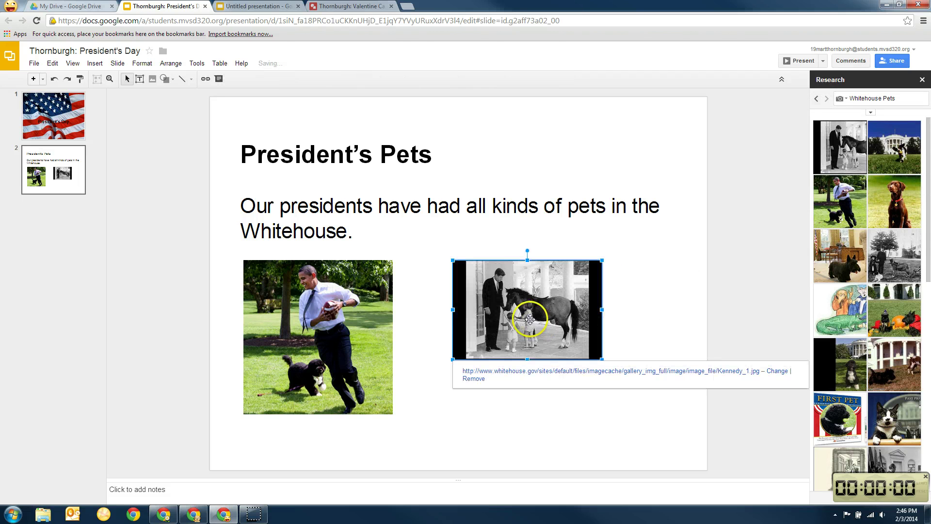
{"action": "left_click_drag", "start_coordinate": [530, 319], "coordinate": [486, 282]}
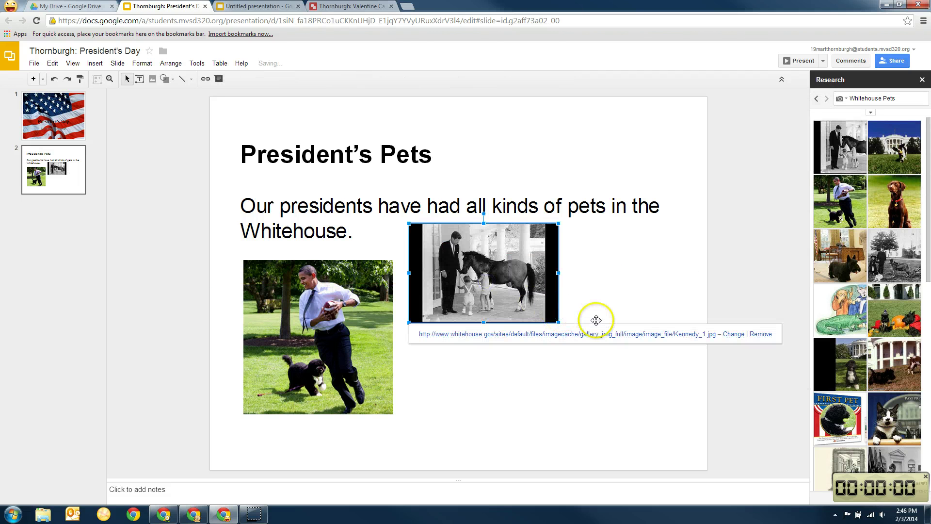
{"action": "left_click", "coordinate": [618, 304]}
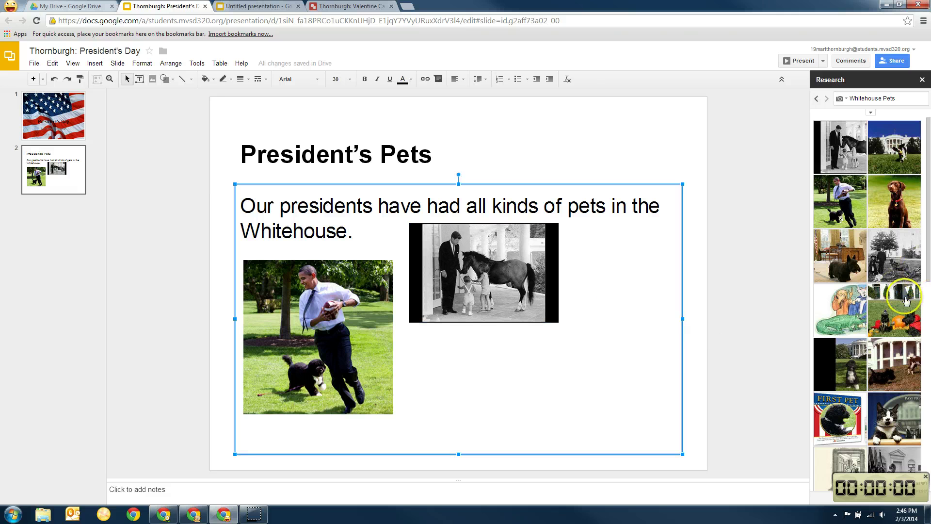
Place the Past Presidential Pets cat photo at lower right and nudge the pony photo right
{"action": "left_click_drag", "start_coordinate": [927, 277], "coordinate": [921, 361]}
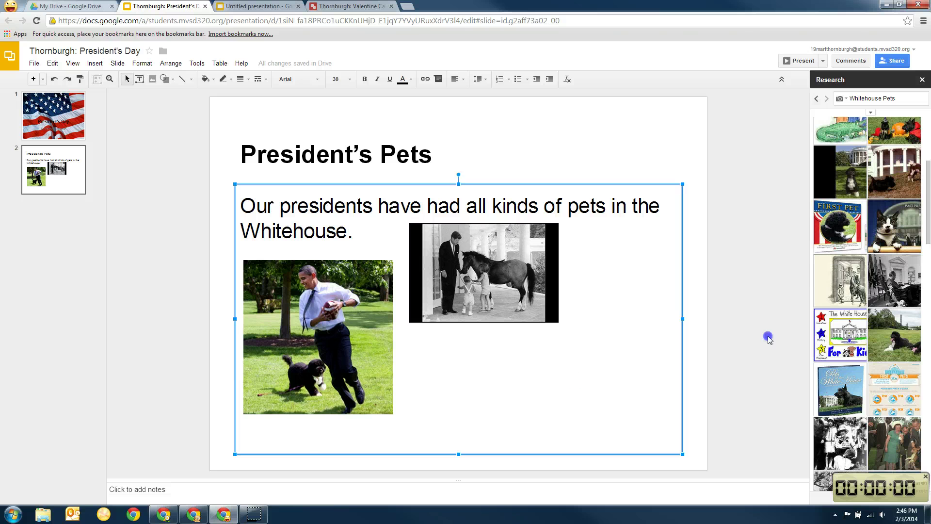
{"action": "left_click_drag", "start_coordinate": [900, 232], "coordinate": [577, 370]}
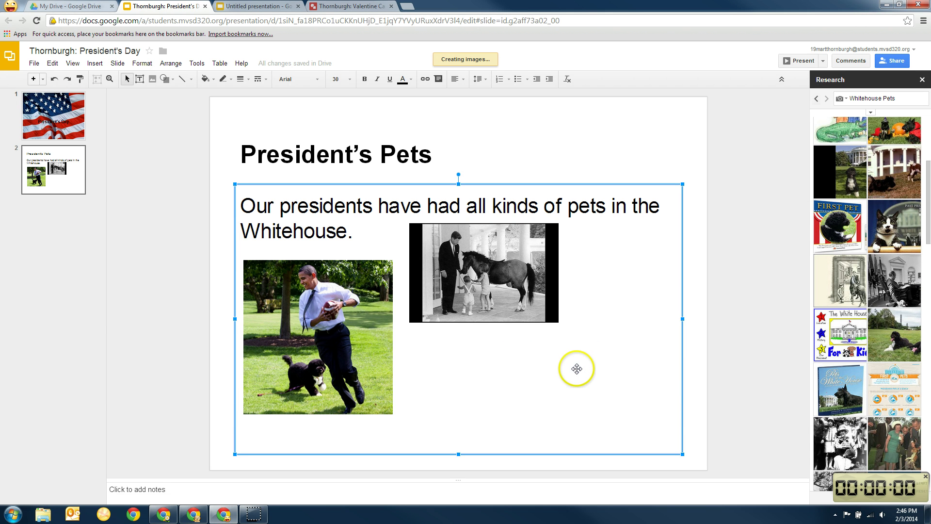
{"action": "left_click_drag", "start_coordinate": [623, 402], "coordinate": [582, 380]}
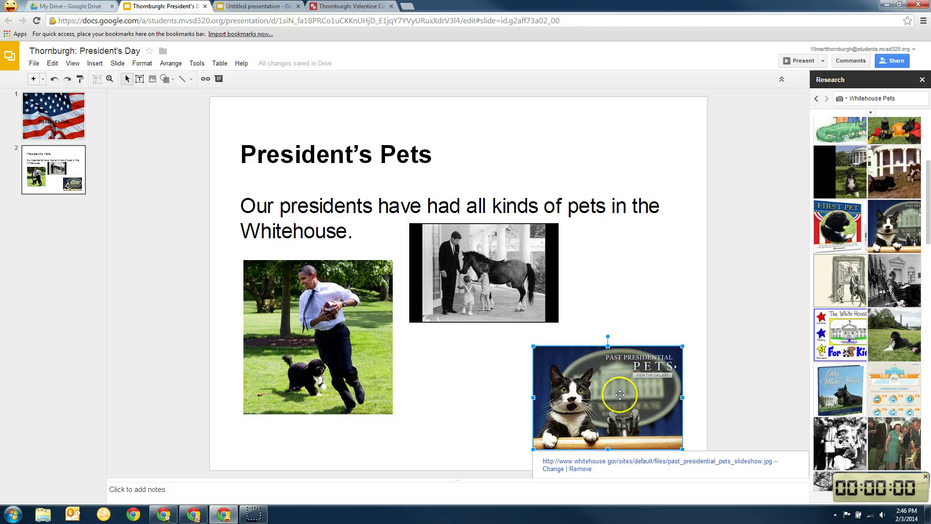
{"action": "left_click_drag", "start_coordinate": [617, 391], "coordinate": [605, 380]}
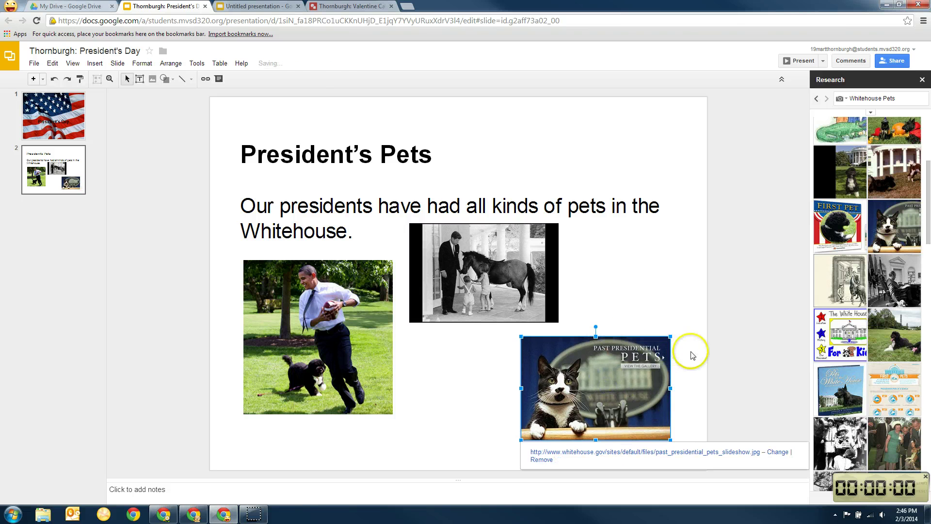
{"action": "left_click", "coordinate": [686, 356]}
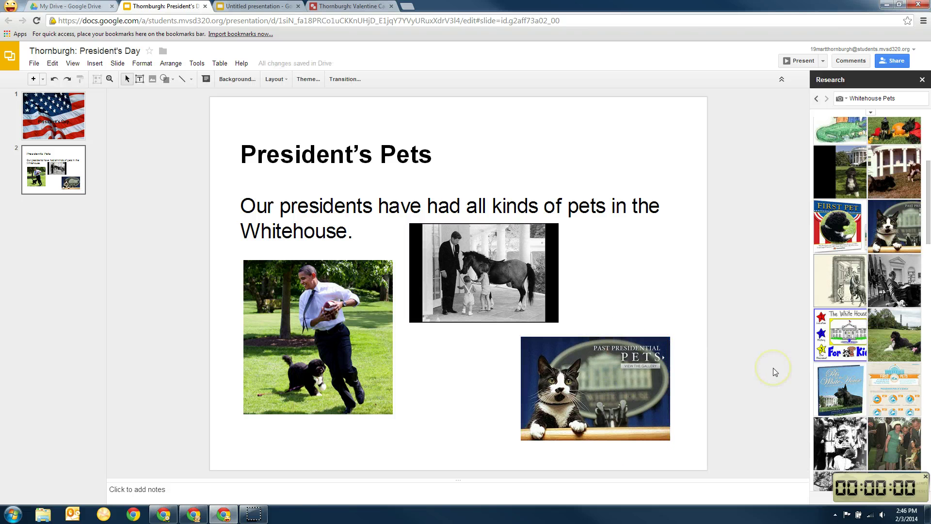
{"action": "left_click_drag", "start_coordinate": [516, 292], "coordinate": [535, 295]}
{"action": "left_click", "coordinate": [621, 305]}
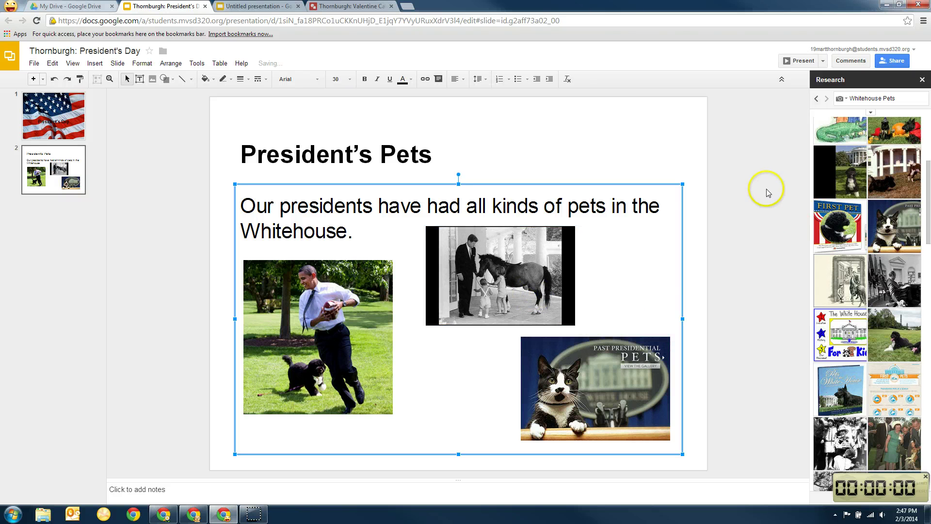
Show Everything instead of Images and preview the 'Presidential Pets | The White House' result
{"action": "left_click", "coordinate": [845, 102]}
{"action": "left_click", "coordinate": [847, 117]}
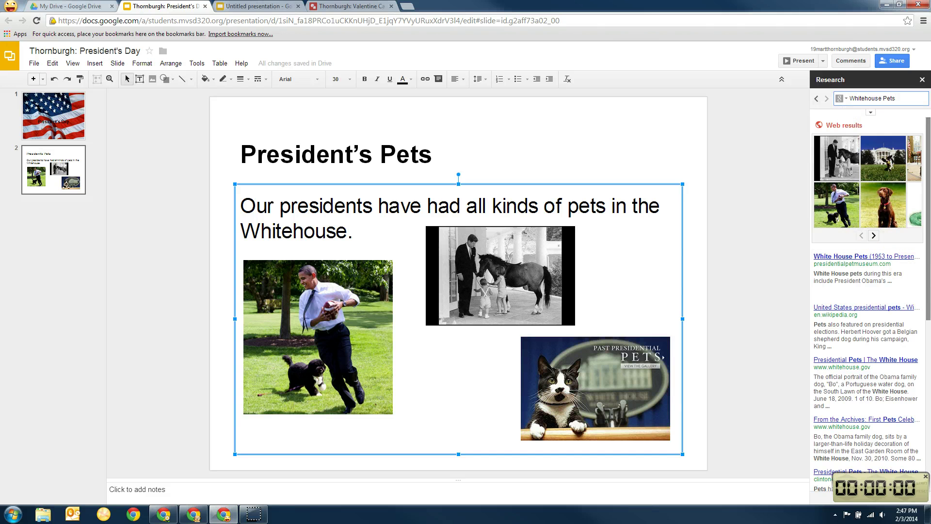
{"action": "mouse_move", "coordinate": [871, 363]}
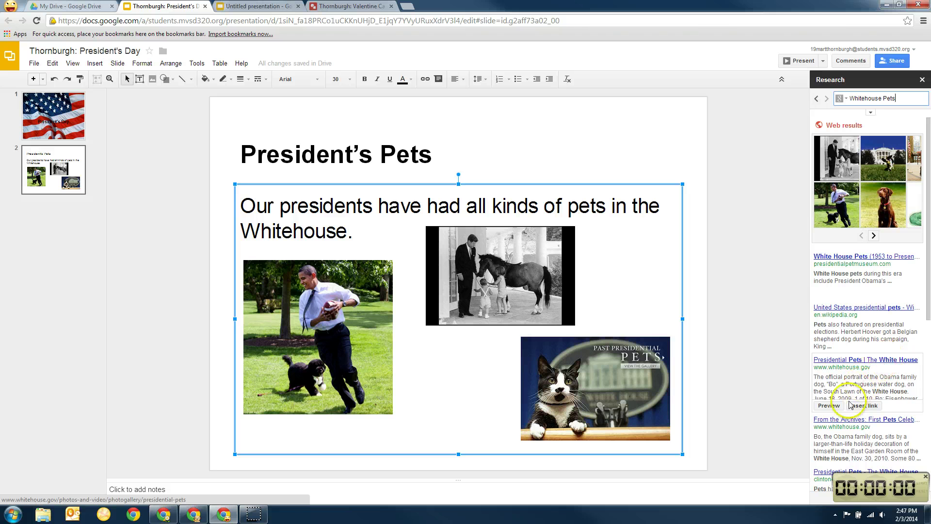
{"action": "left_click", "coordinate": [829, 406]}
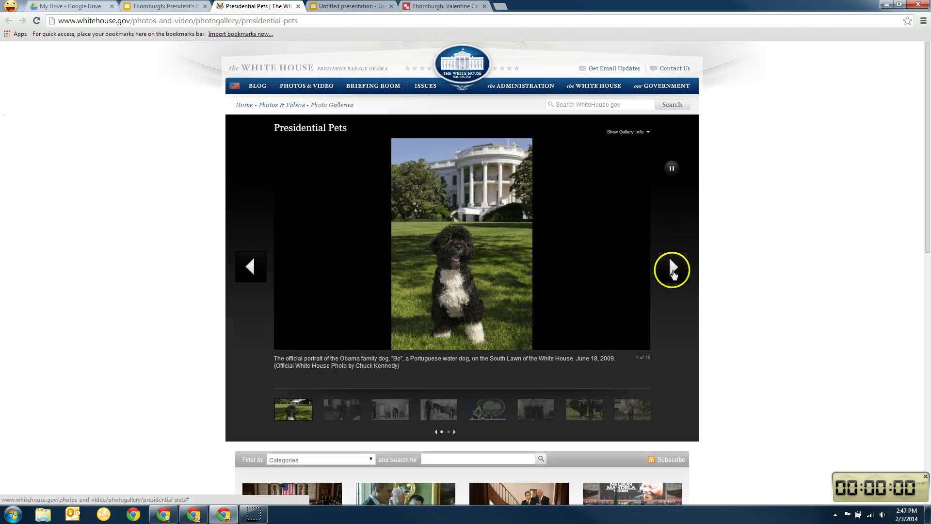
Page through the gallery to the Nixon dogs photo, then select the page address to copy
{"action": "left_click", "coordinate": [673, 267]}
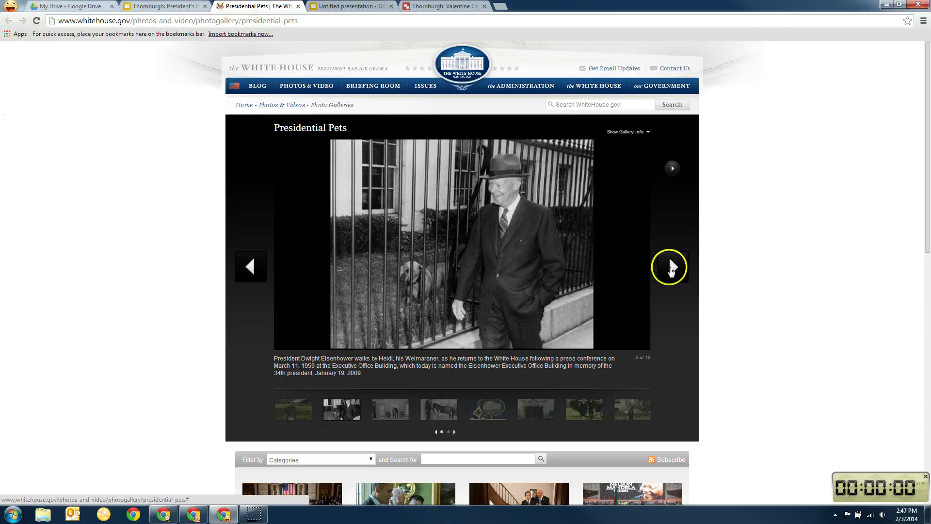
{"action": "left_click", "coordinate": [671, 268]}
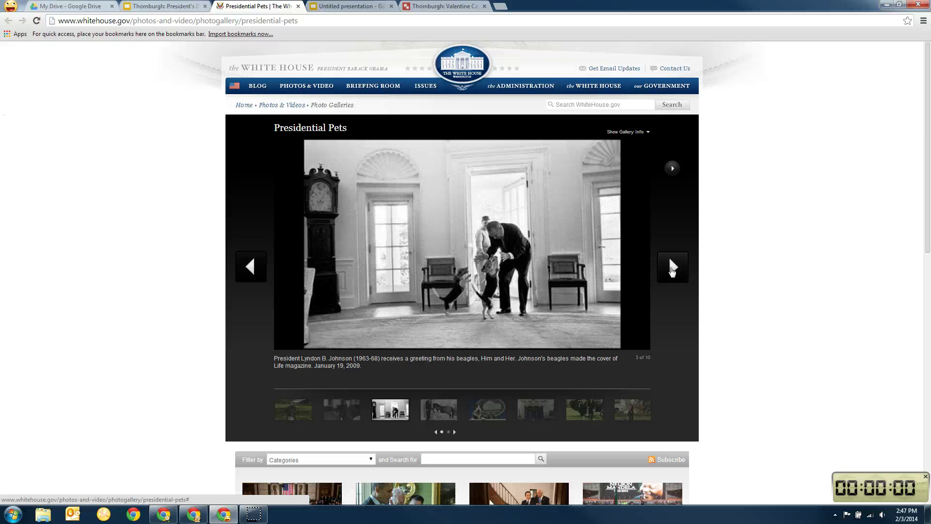
{"action": "left_click", "coordinate": [671, 268]}
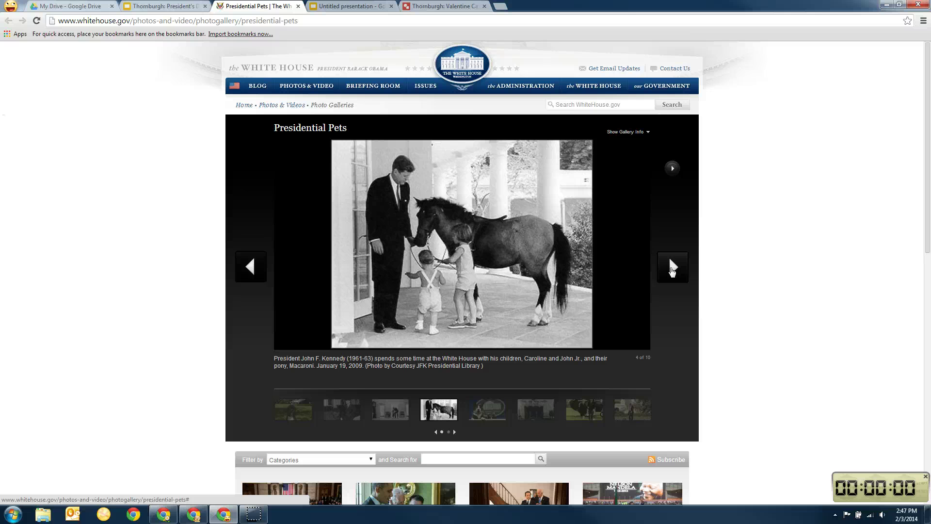
{"action": "left_click", "coordinate": [672, 270]}
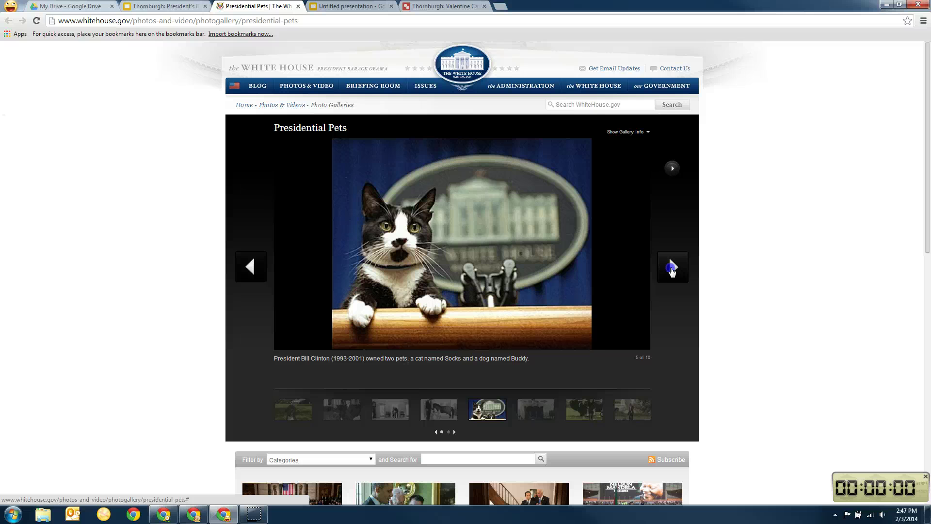
{"action": "left_click", "coordinate": [672, 270]}
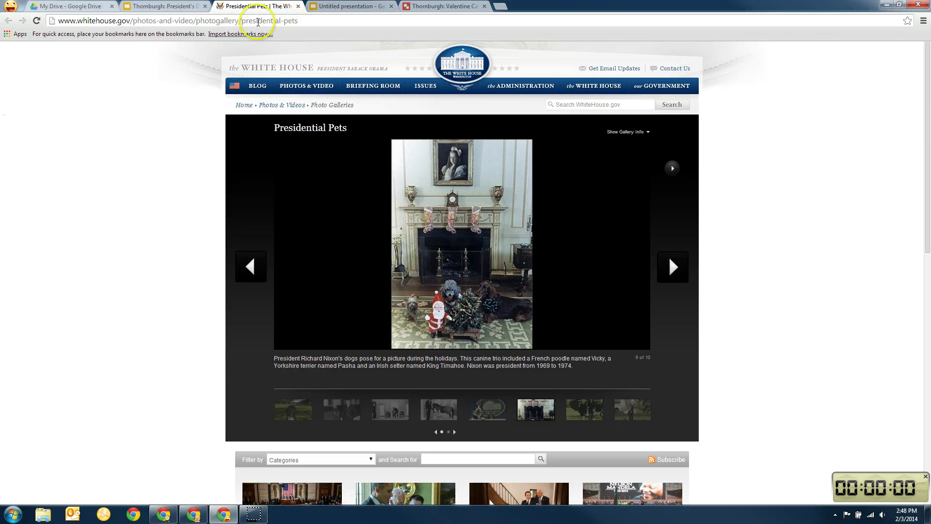
{"action": "left_click", "coordinate": [250, 22]}
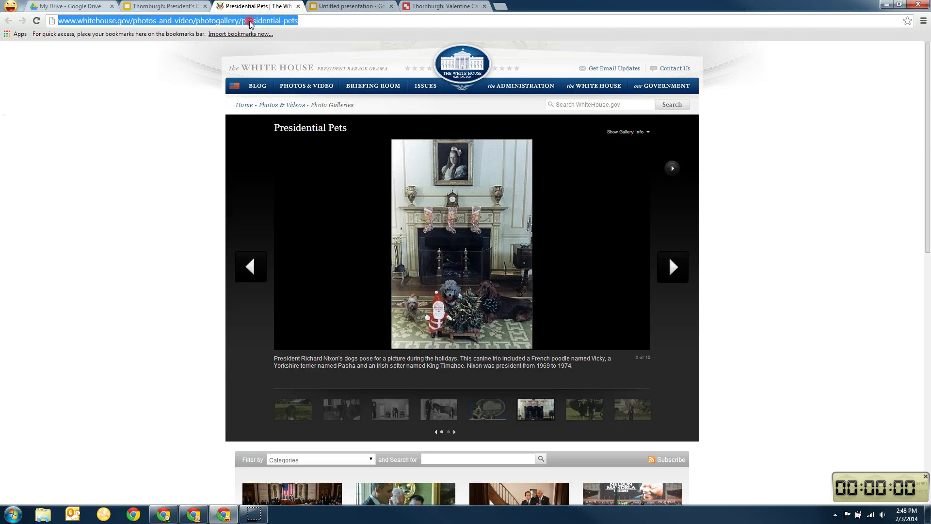
{"action": "right_click", "coordinate": [251, 25]}
Copy the gallery address, then link the body text and title to the White House pets page
{"action": "left_click", "coordinate": [268, 56]}
{"action": "left_click", "coordinate": [164, 5]}
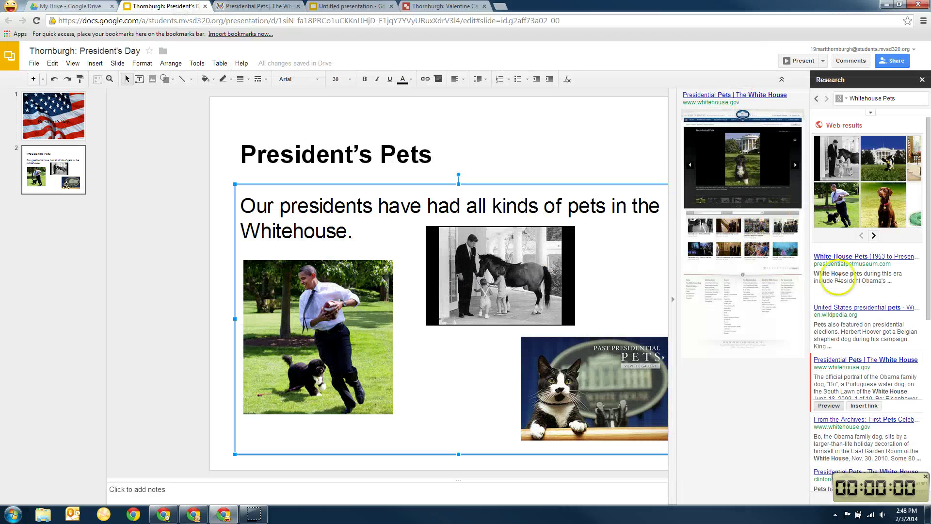
{"action": "left_click", "coordinate": [865, 406]}
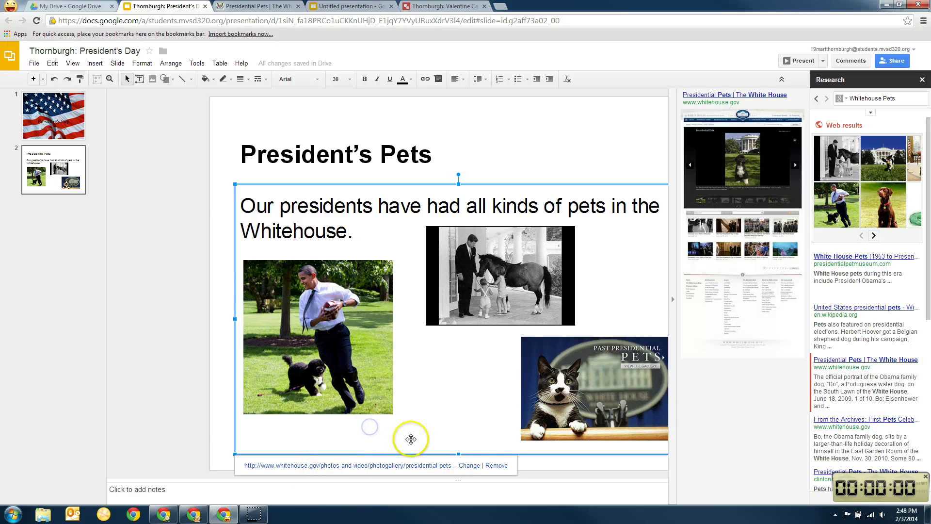
{"action": "left_click", "coordinate": [582, 164]}
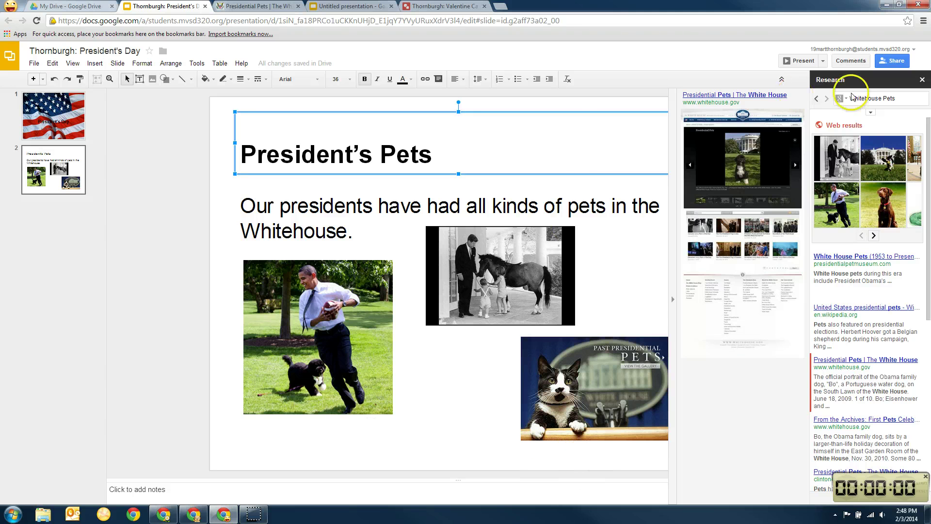
{"action": "left_click", "coordinate": [673, 299]}
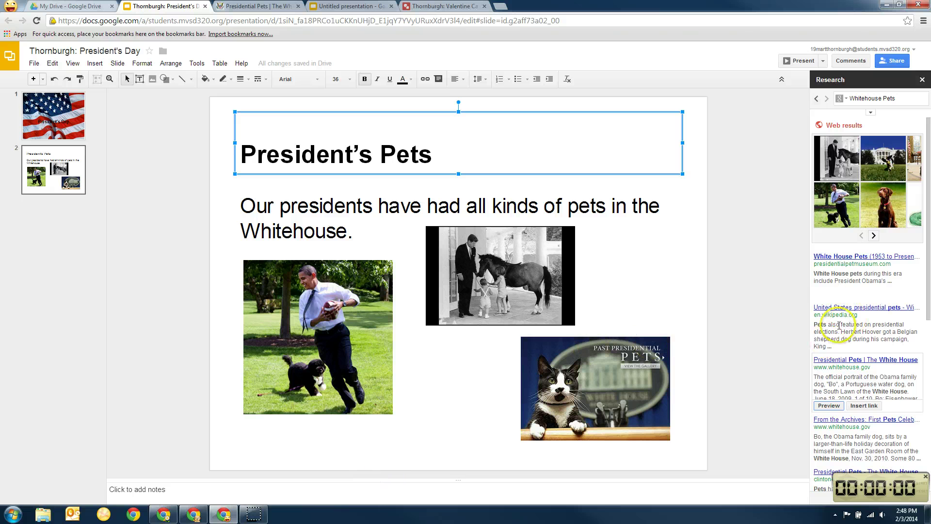
{"action": "left_click", "coordinate": [865, 406]}
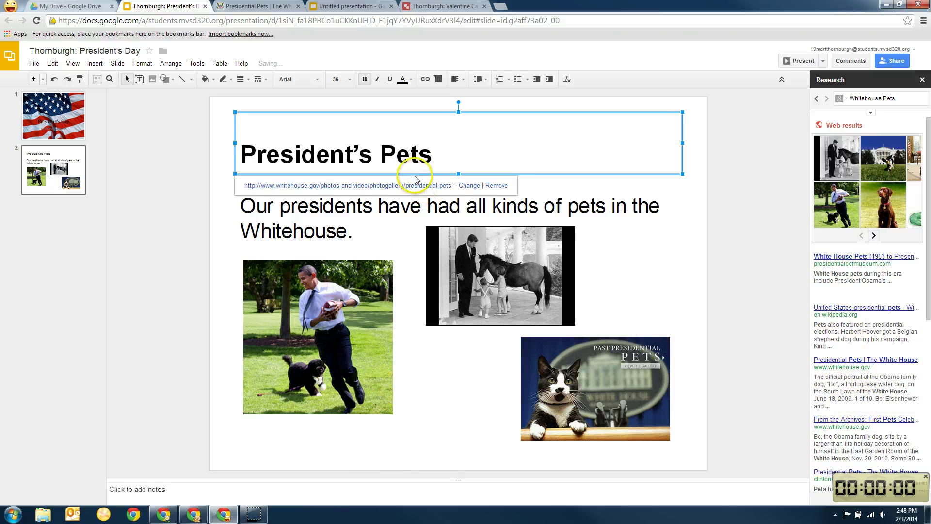
{"action": "left_click", "coordinate": [554, 189]}
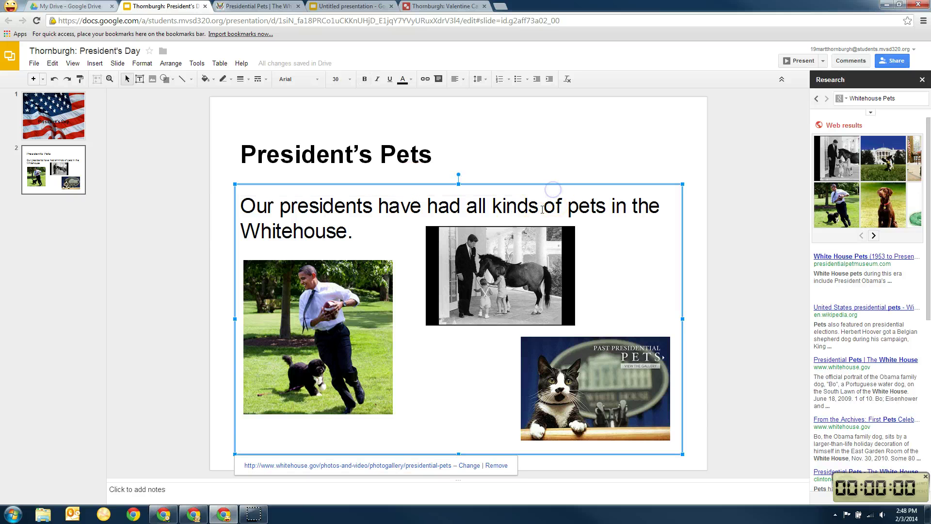
Delete a stray text box and place a Presidential Pets link at the slide's bottom left
{"action": "left_click", "coordinate": [412, 465]}
{"action": "left_click_drag", "start_coordinate": [402, 451], "coordinate": [236, 426]}
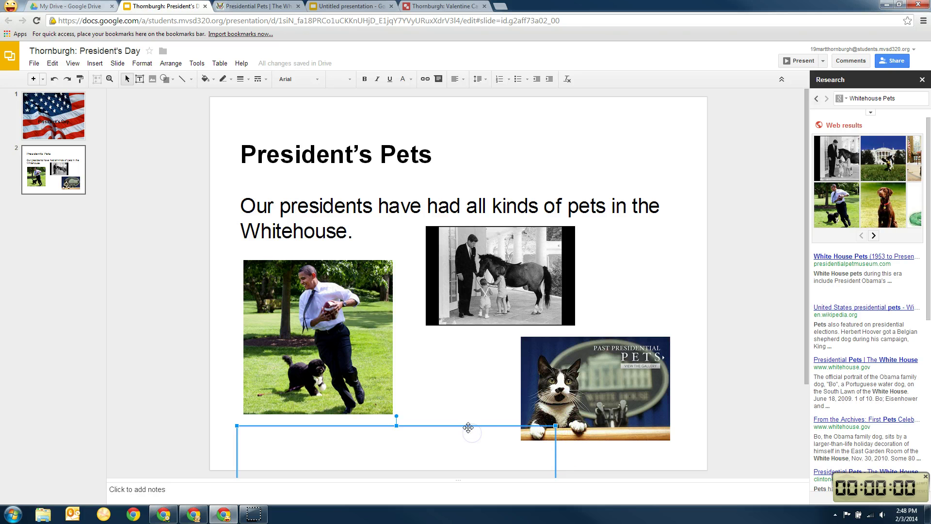
{"action": "key", "text": "Delete"}
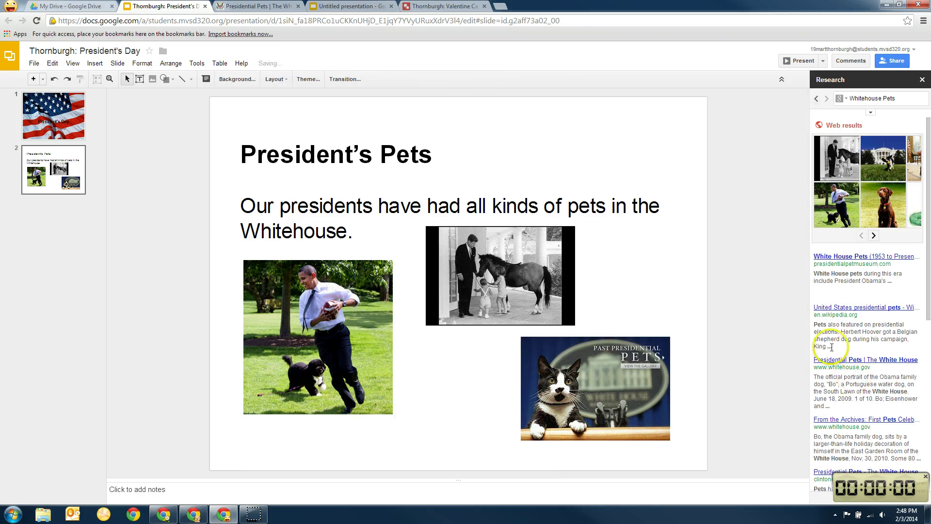
{"action": "mouse_move", "coordinate": [849, 313]}
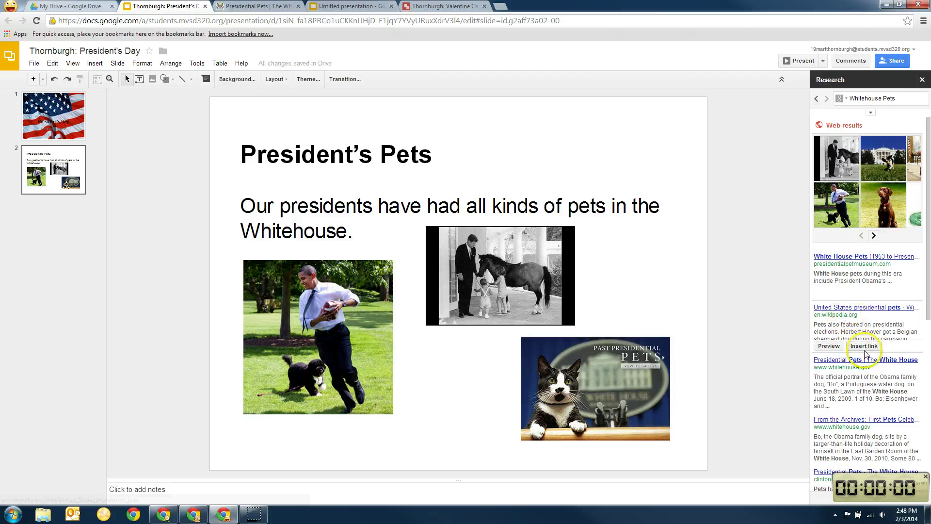
{"action": "left_click", "coordinate": [860, 406]}
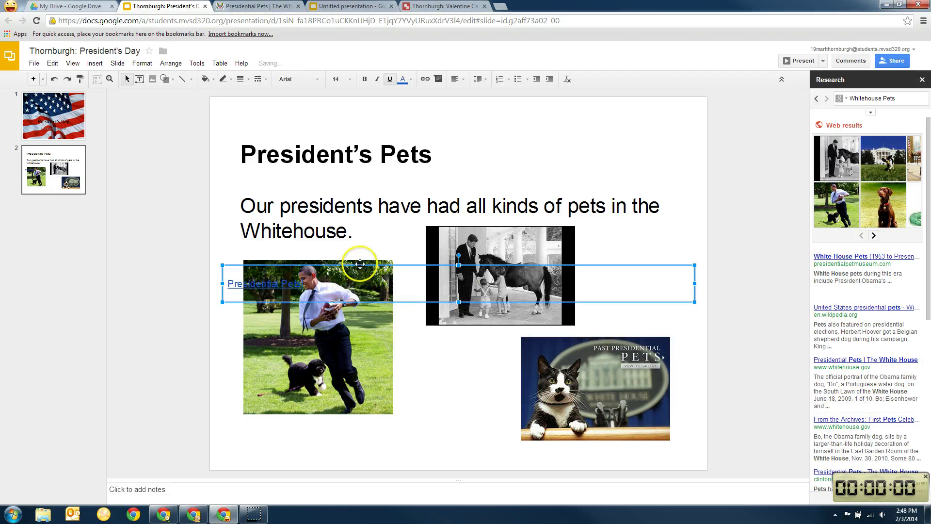
{"action": "left_click_drag", "start_coordinate": [361, 263], "coordinate": [374, 417]}
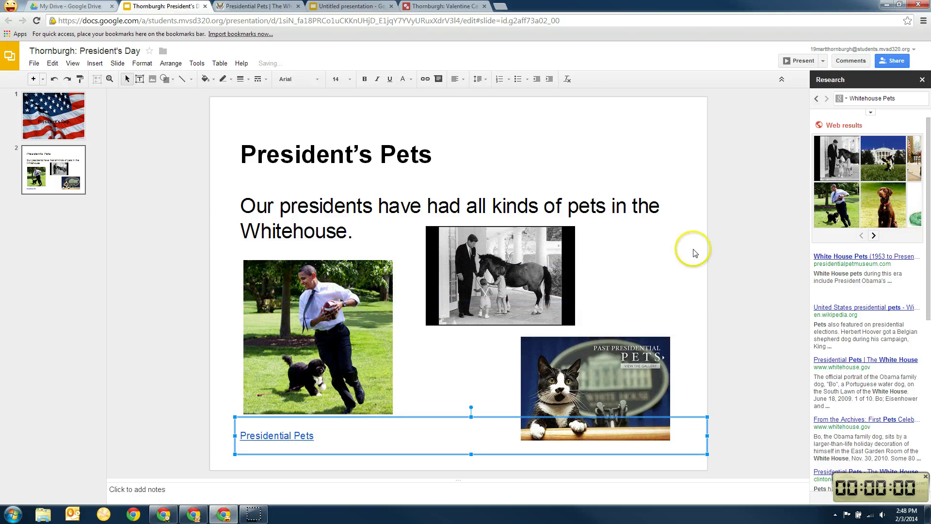
{"action": "left_click", "coordinate": [713, 264]}
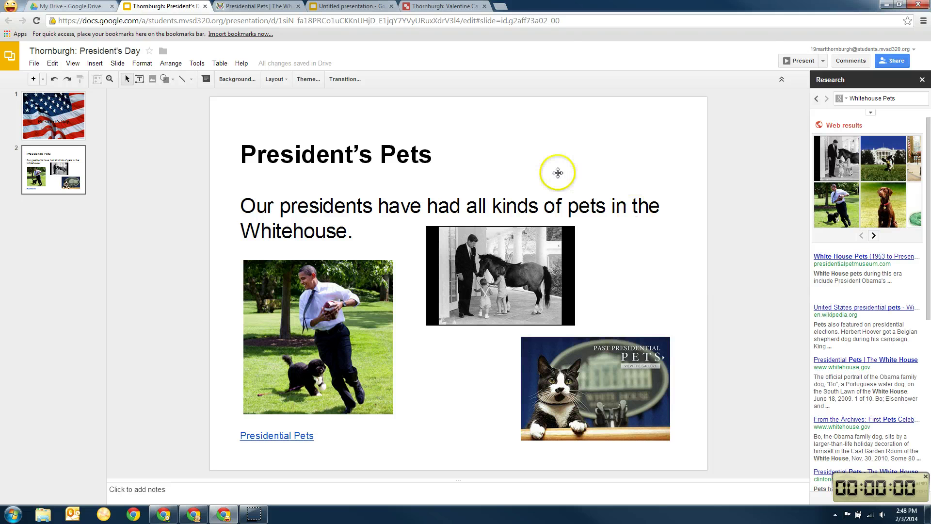
Insert a new slide 3 via Slide > New slide, then reselect slide 2
{"action": "left_click", "coordinate": [118, 64]}
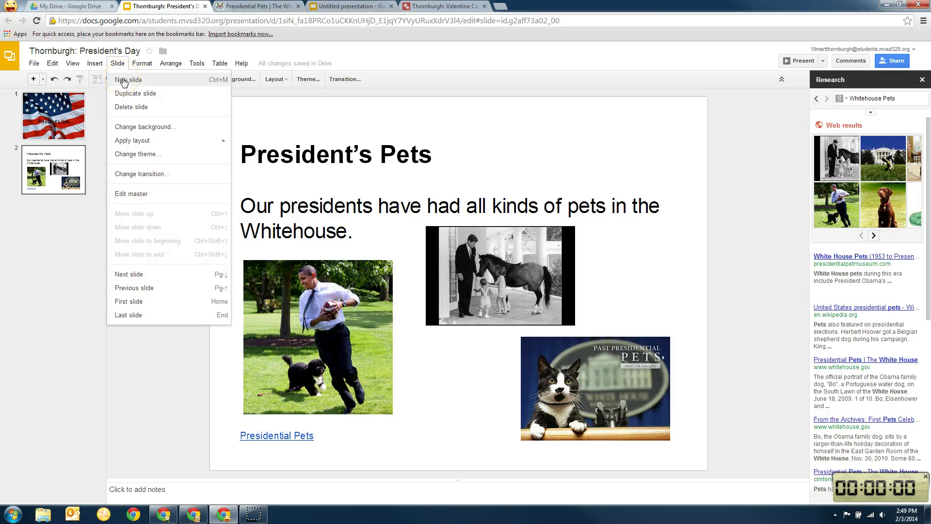
{"action": "left_click", "coordinate": [124, 80]}
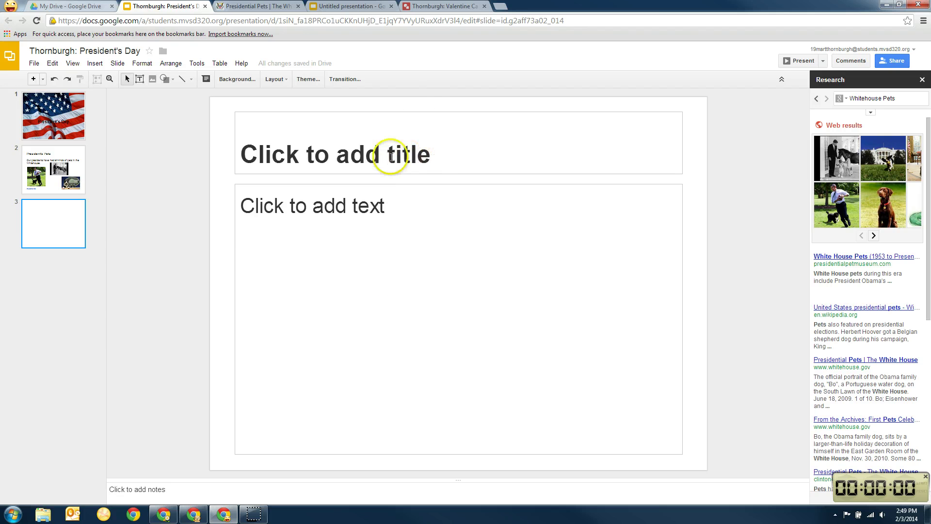
{"action": "left_click", "coordinate": [75, 156]}
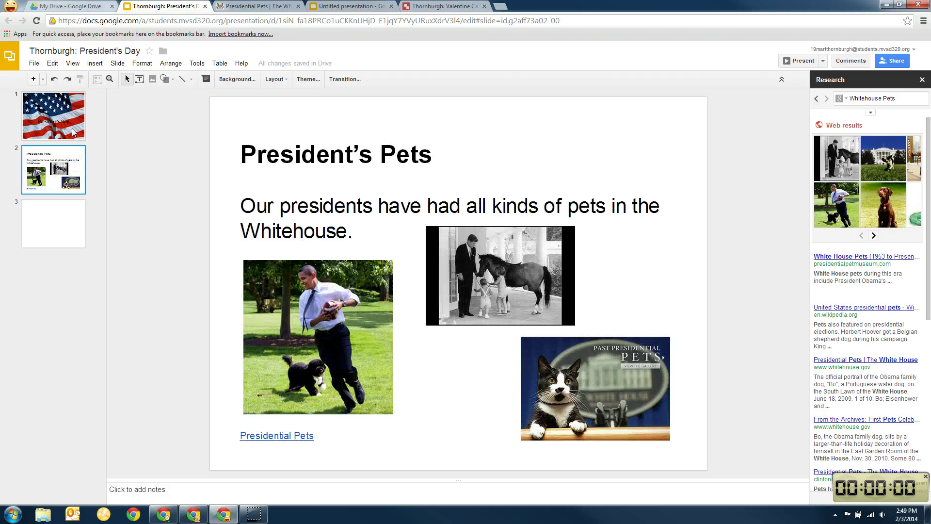